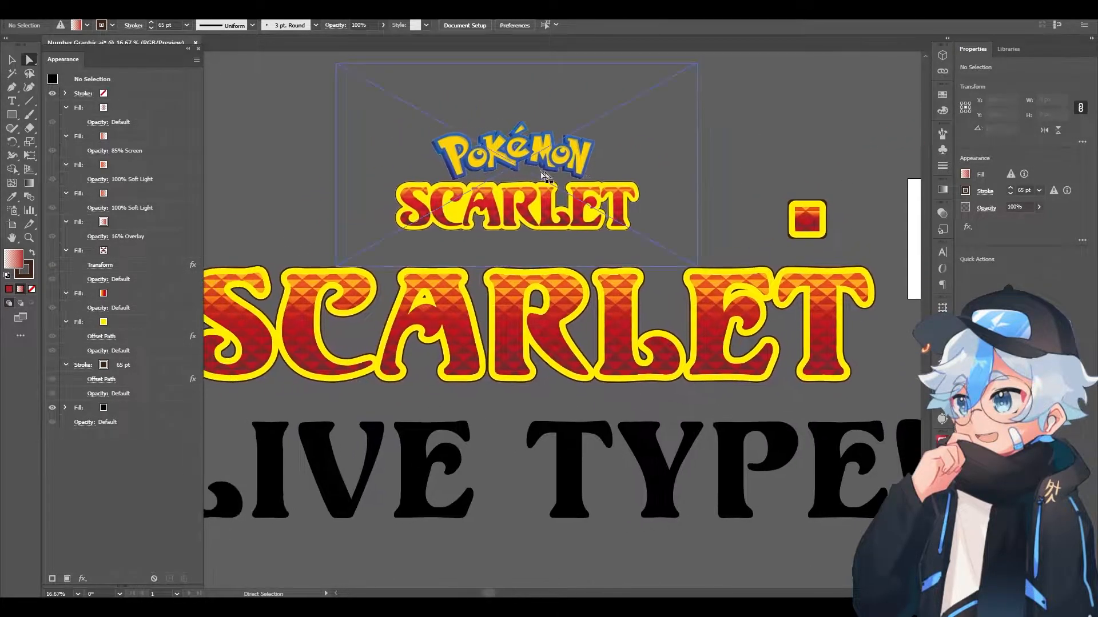
Examine the Pokémon Scarlet reference logo and compare it with the recreated SCARLET lettering below it.
scroll(497, 187, "up", 2)
left_click_drag(497, 190, 529, 206)
left_click_drag(689, 225, 601, 252)
left_click_drag(769, 254, 791, 254)
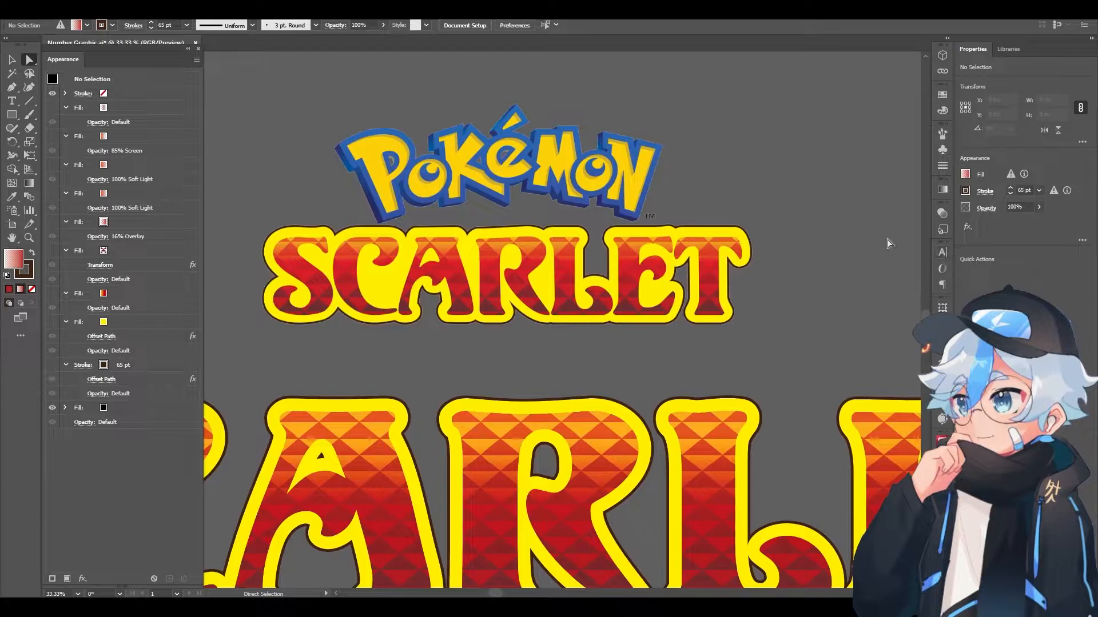
scroll(888, 245, "down", 4)
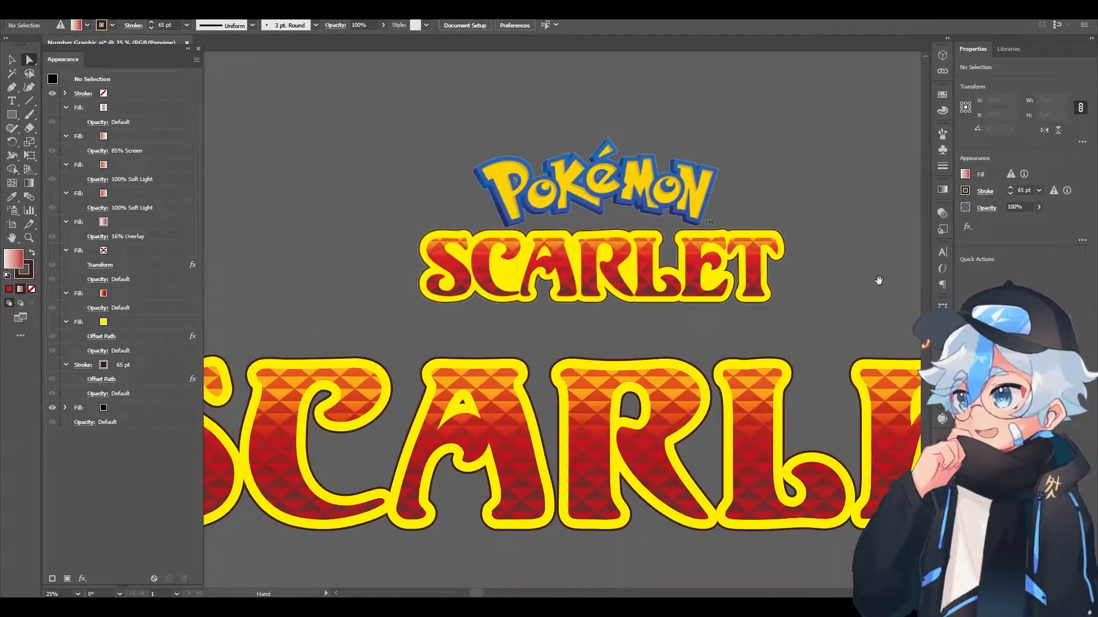
left_click_drag(657, 260, 724, 261)
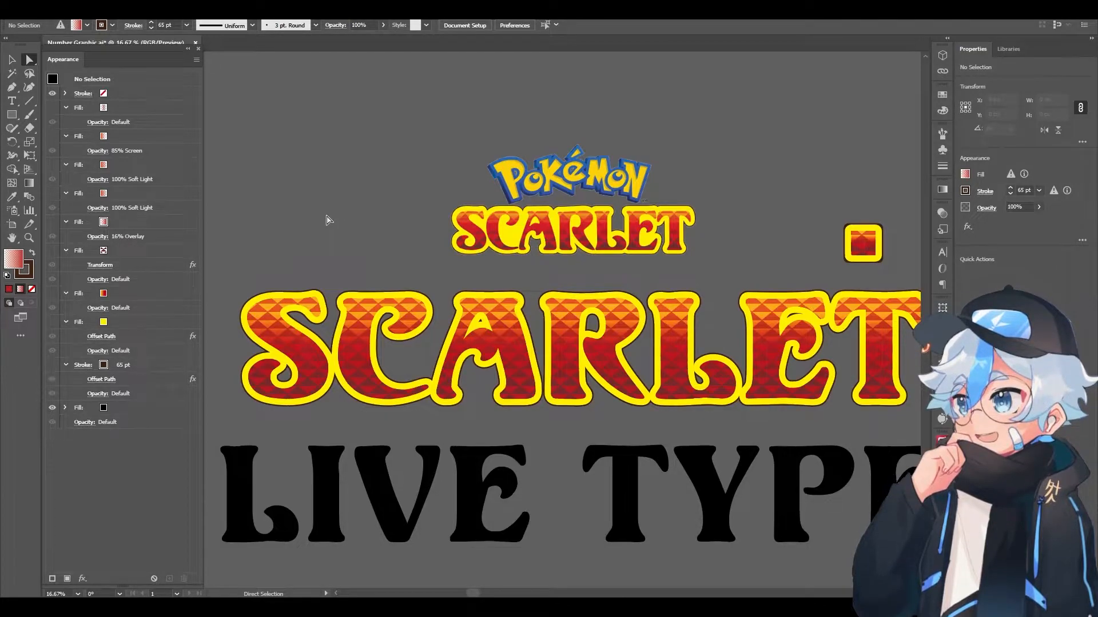
left_click_drag(635, 260, 579, 229)
scroll(585, 287, "down", 1)
left_click_drag(589, 355, 694, 289)
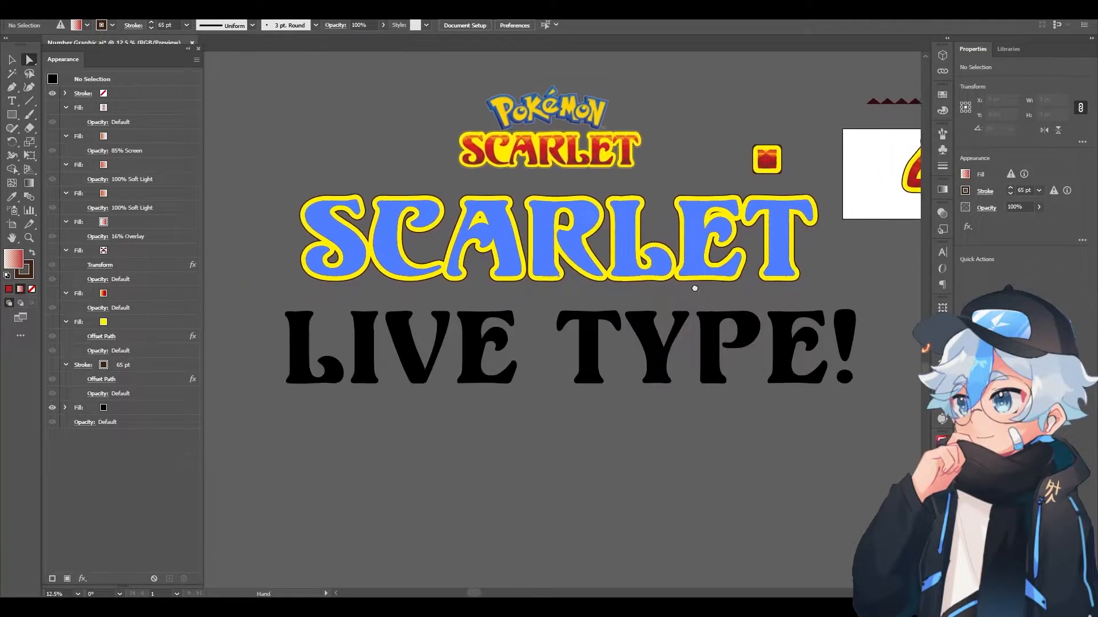
Inspect the LIVE TYPE! text object and its stack of fills and strokes against the finished SCARLET lettering.
left_click(738, 325)
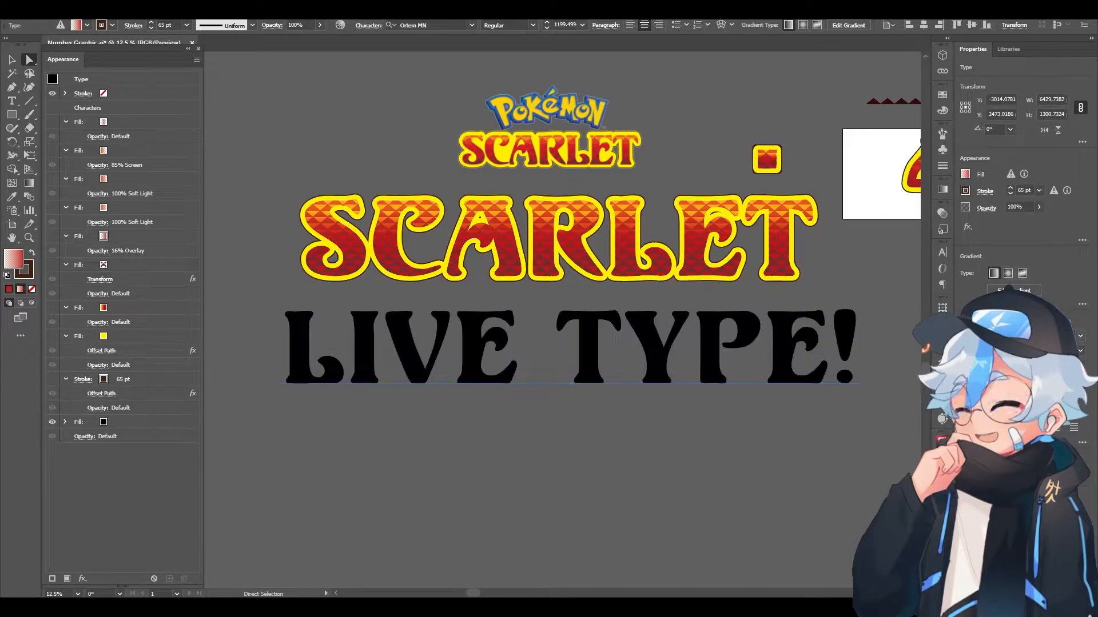
left_click(622, 498)
left_click(653, 377)
left_click(656, 413)
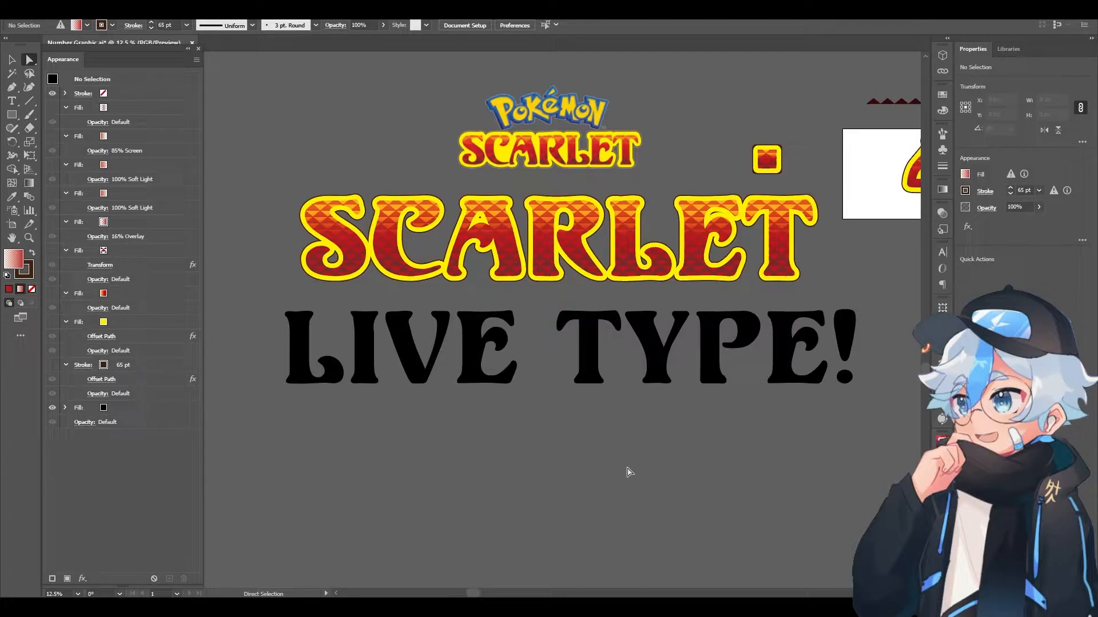
left_click_drag(633, 430, 625, 461)
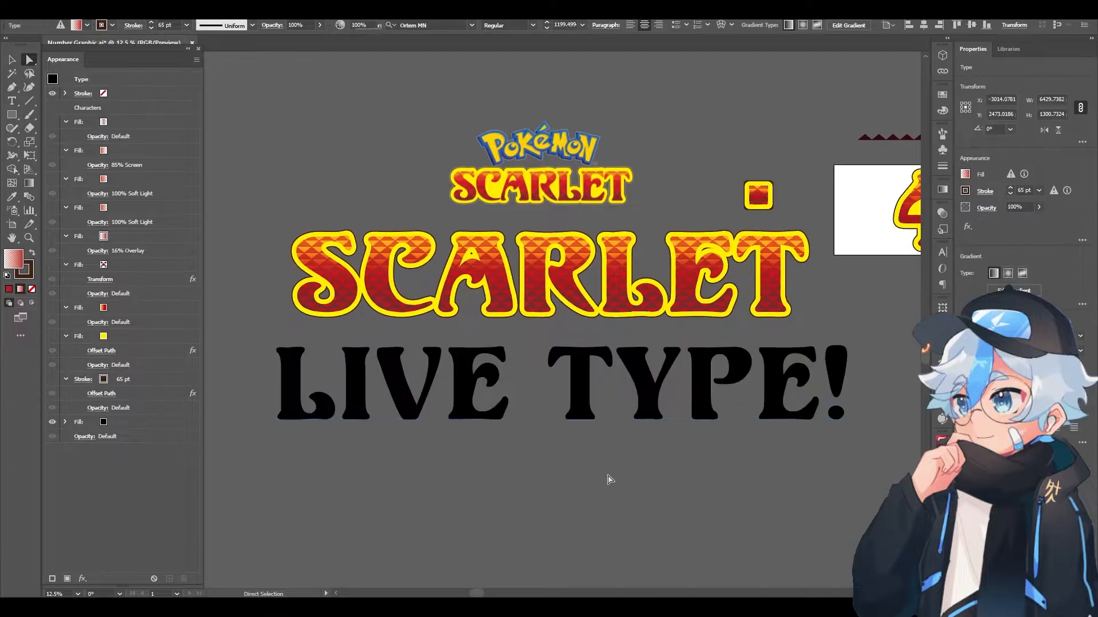
left_click(546, 403)
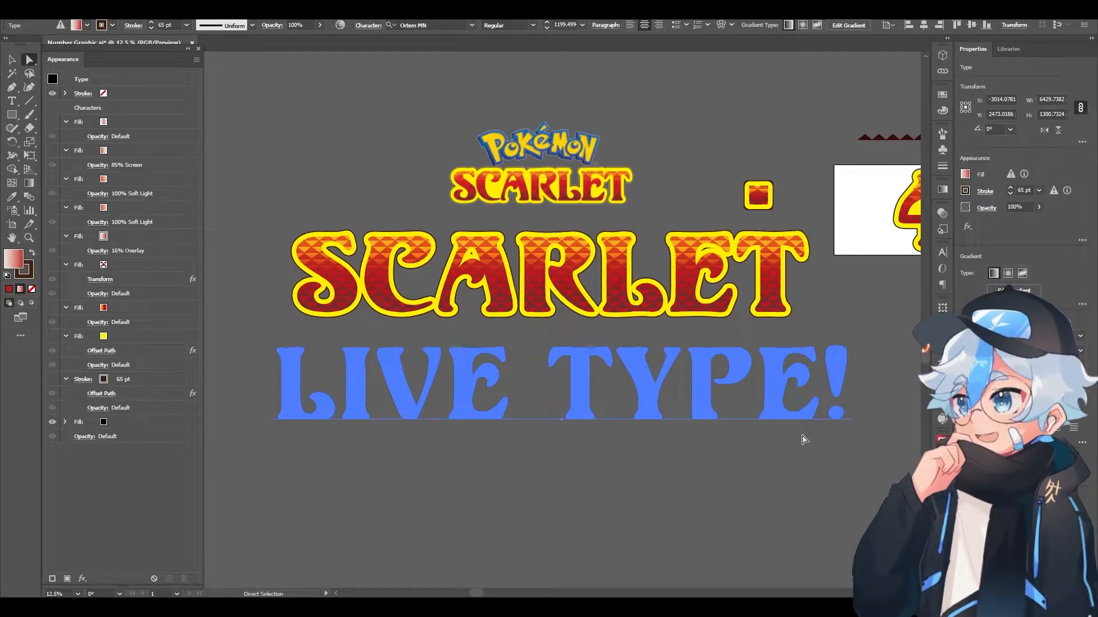
scroll(500, 195, "up", 2)
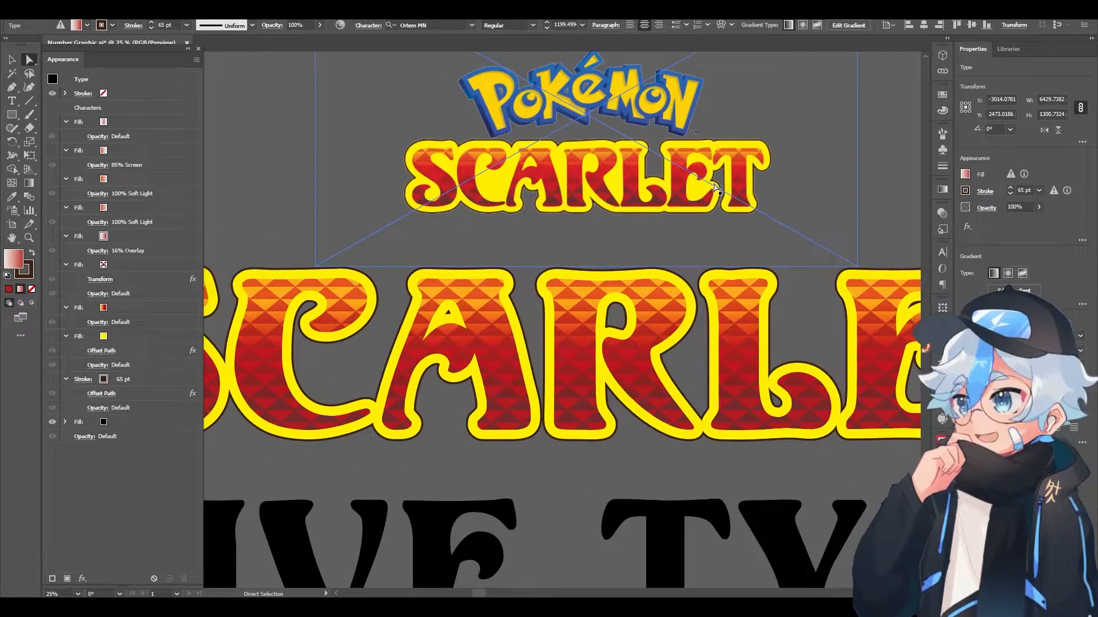
scroll(563, 181, "down", 1)
left_click(655, 529)
left_click_drag(659, 537, 690, 439)
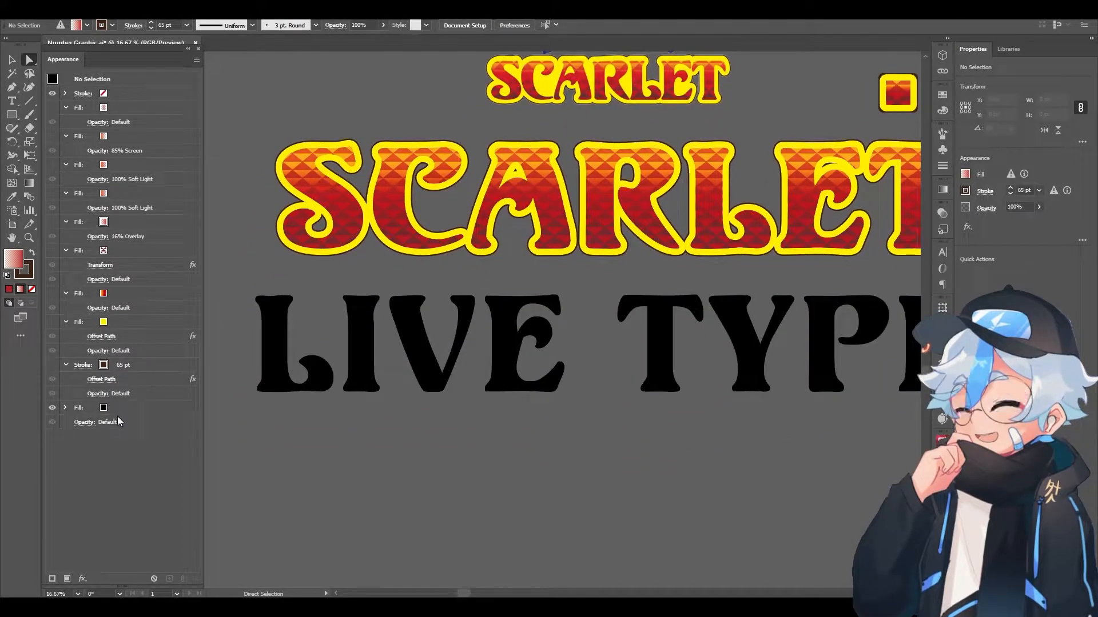
left_click_drag(675, 353, 557, 420)
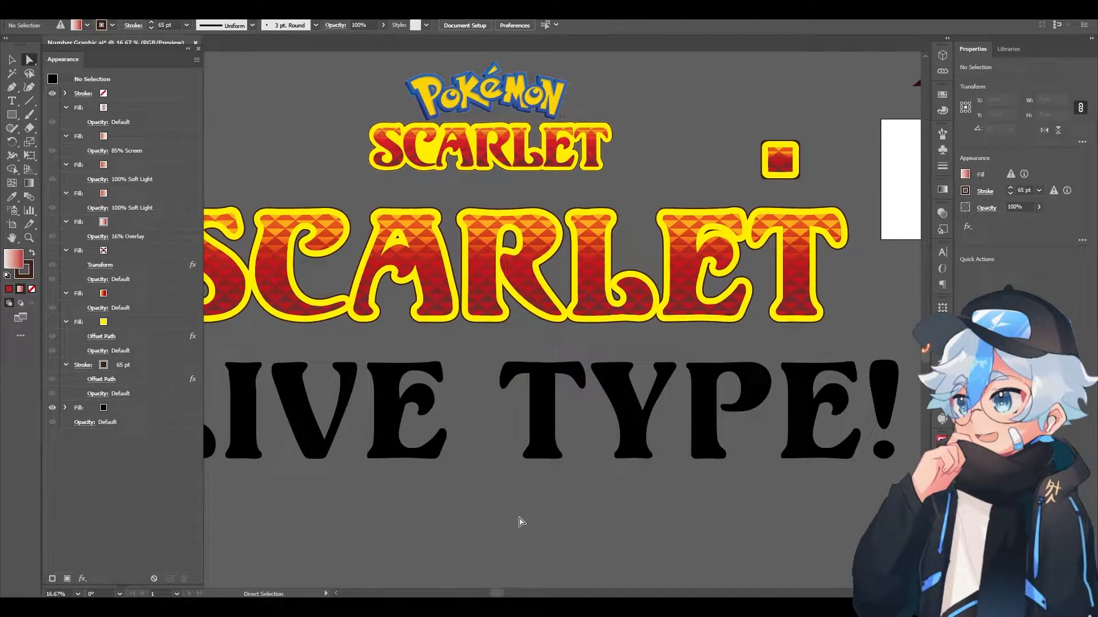
left_click_drag(490, 519, 534, 481)
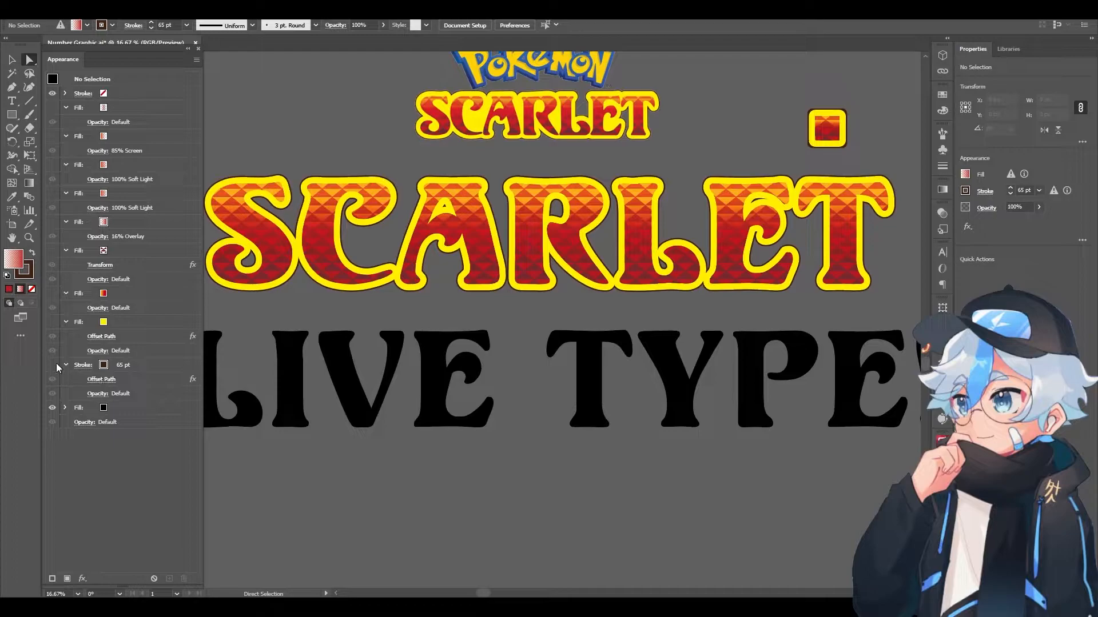
Hide the black fill of the LIVE TYPE! text, keeping the text object selected.
left_click(57, 409)
left_click(437, 343)
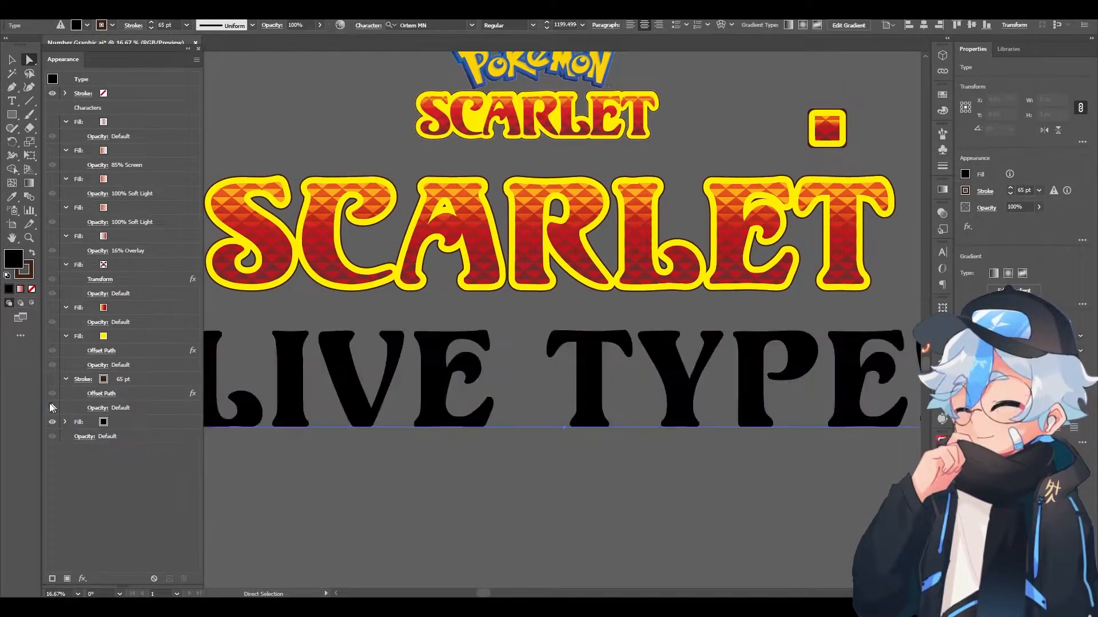
left_click(53, 422)
left_click(400, 485)
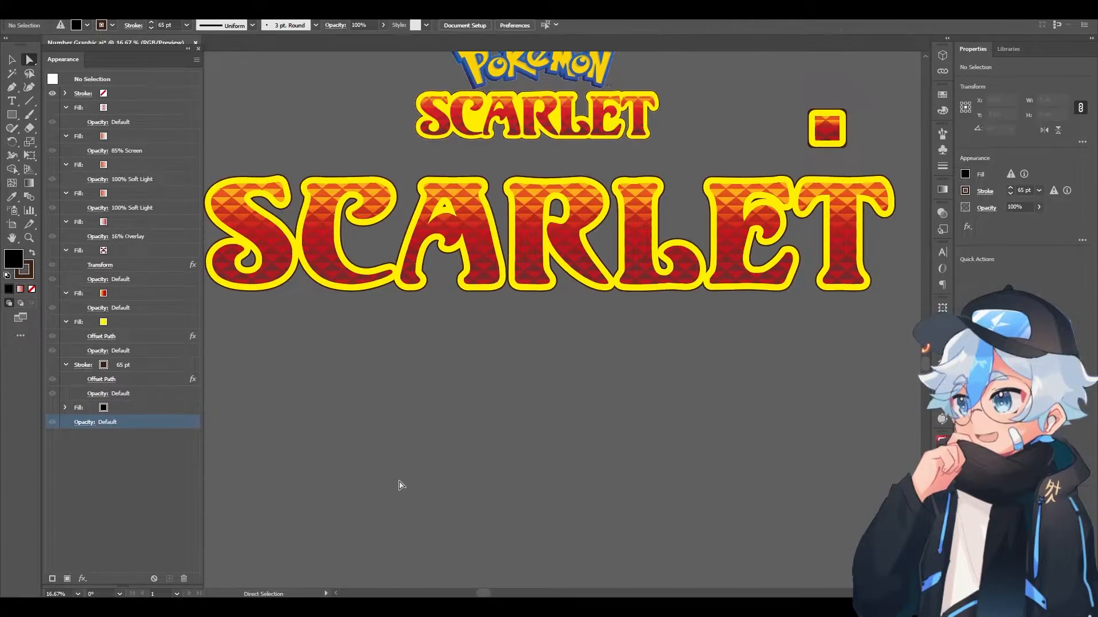
left_click(378, 422)
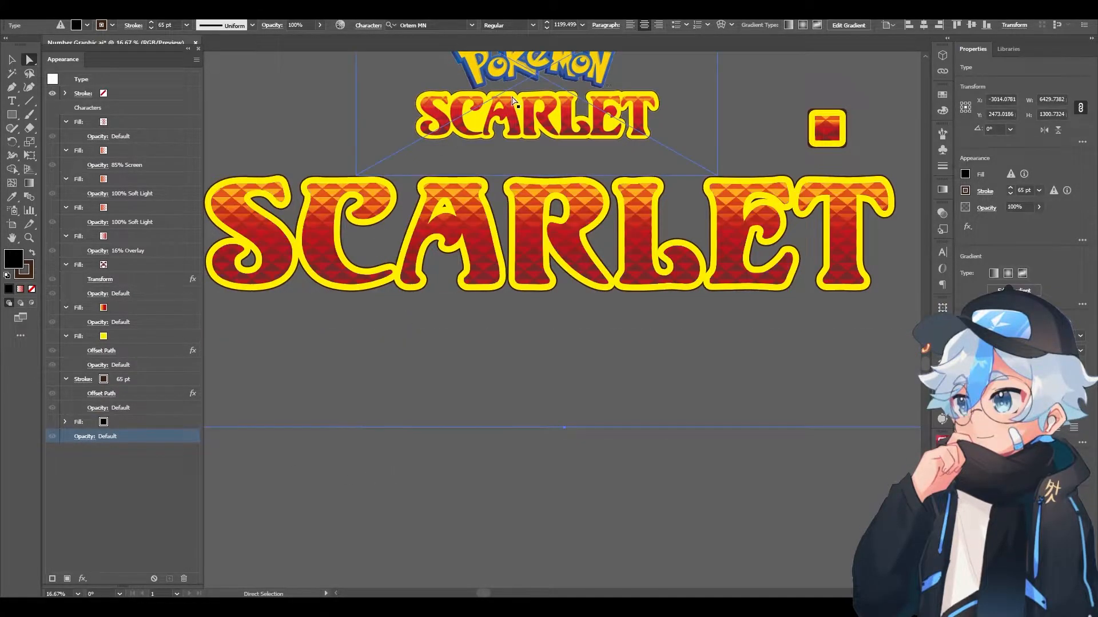
Examine the reference SCARLET lettering up close, including its outlines, gradient and triangle pattern, and compare it with the recreated version.
scroll(510, 112, "up", 3)
left_click_drag(463, 88, 456, 233)
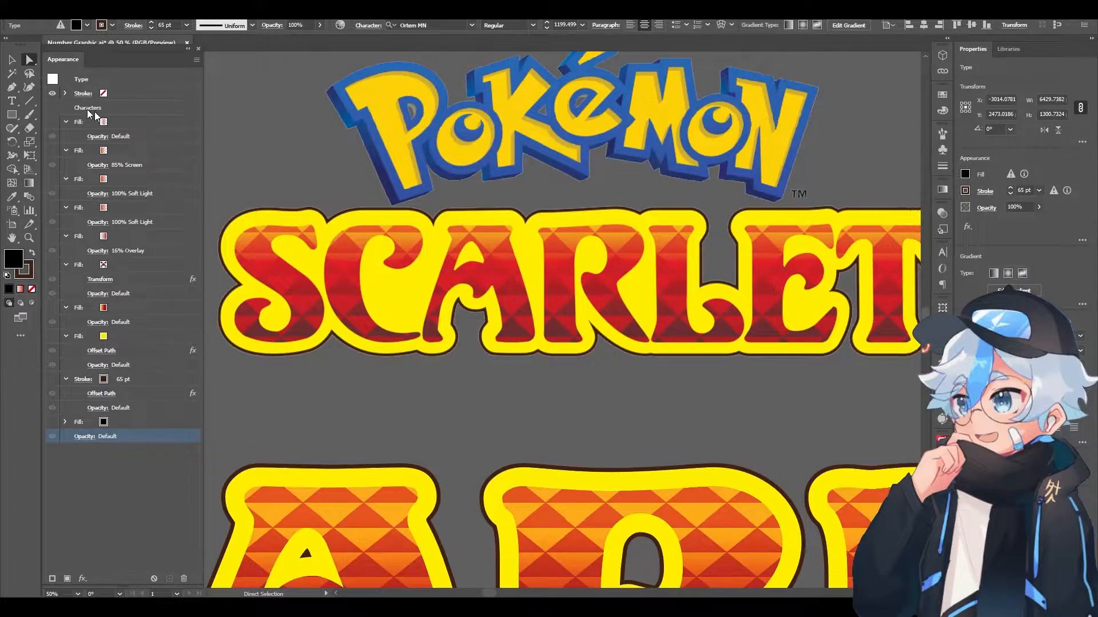
scroll(509, 370, "left", 3)
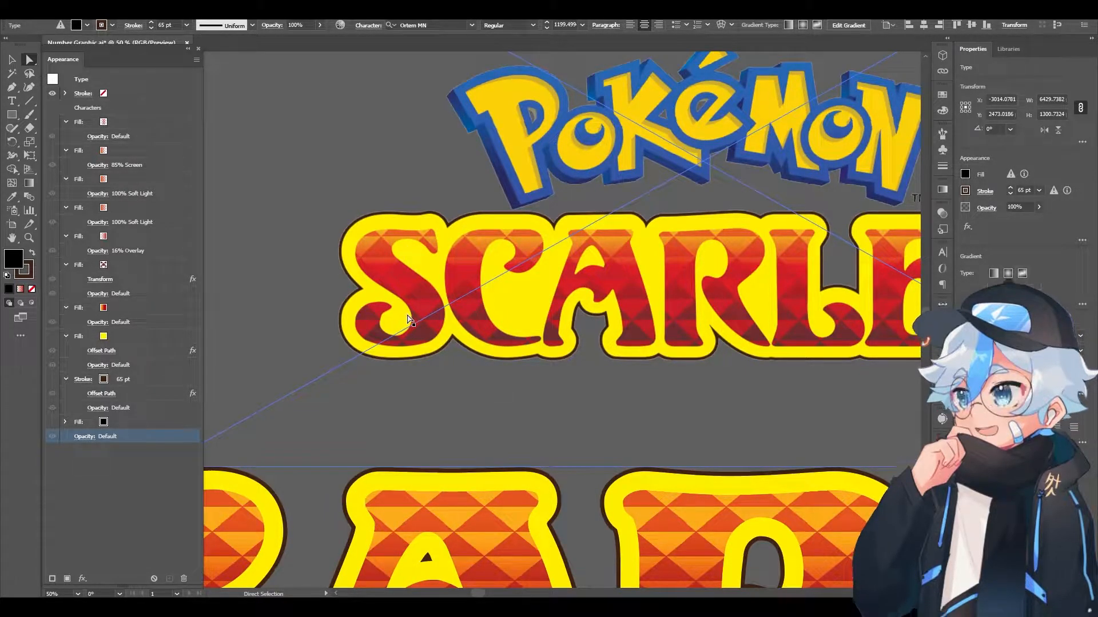
scroll(414, 317, "up", 2)
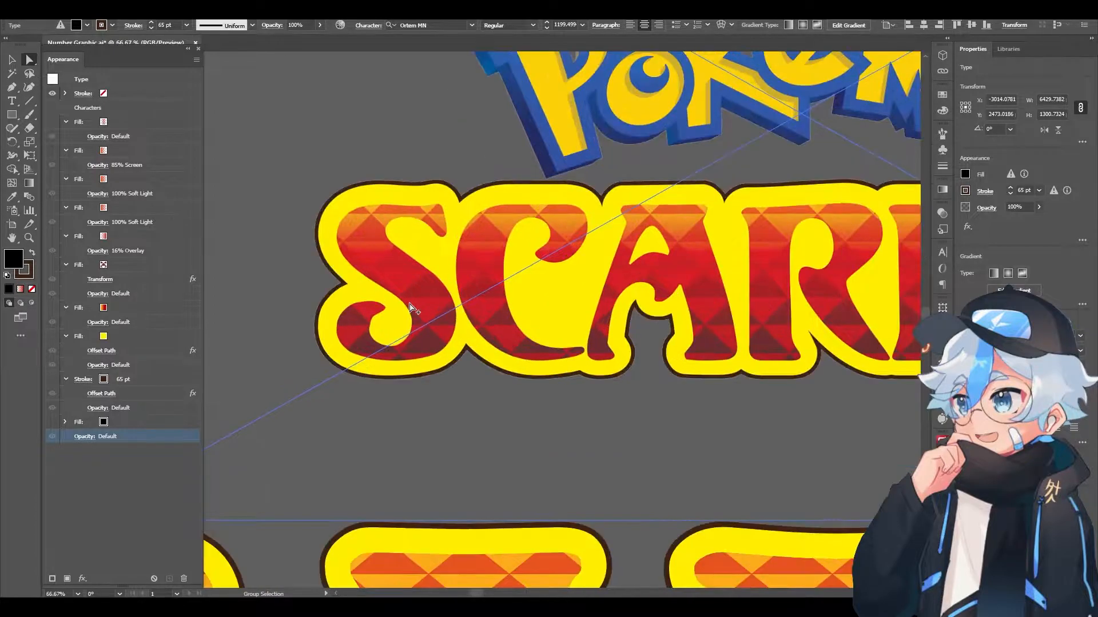
left_click_drag(405, 291, 447, 327)
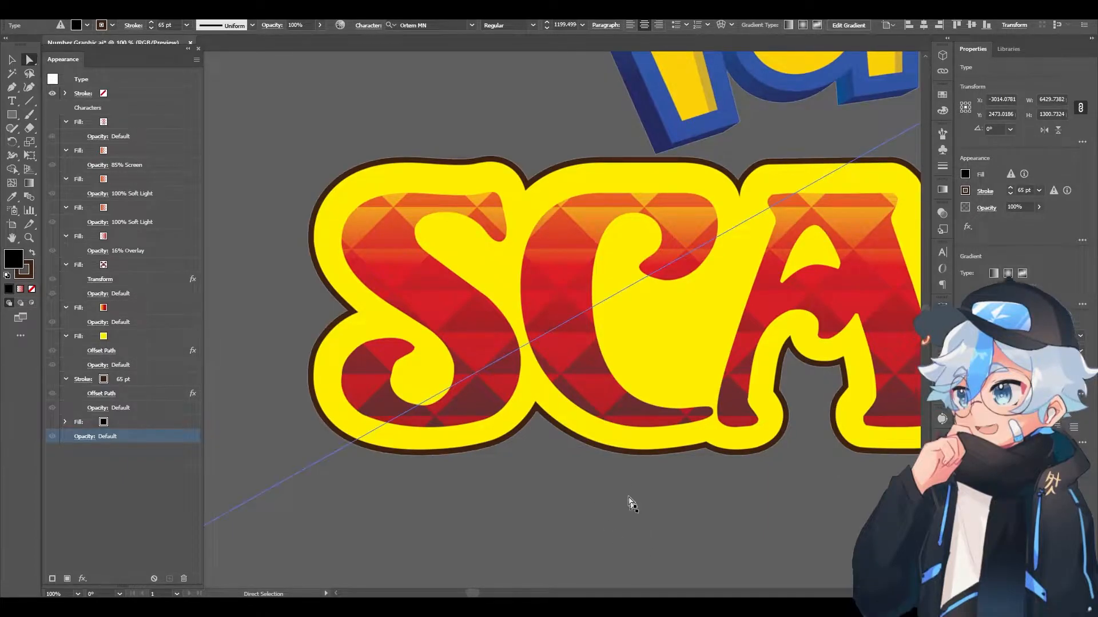
scroll(613, 473, "down", 1, "alt")
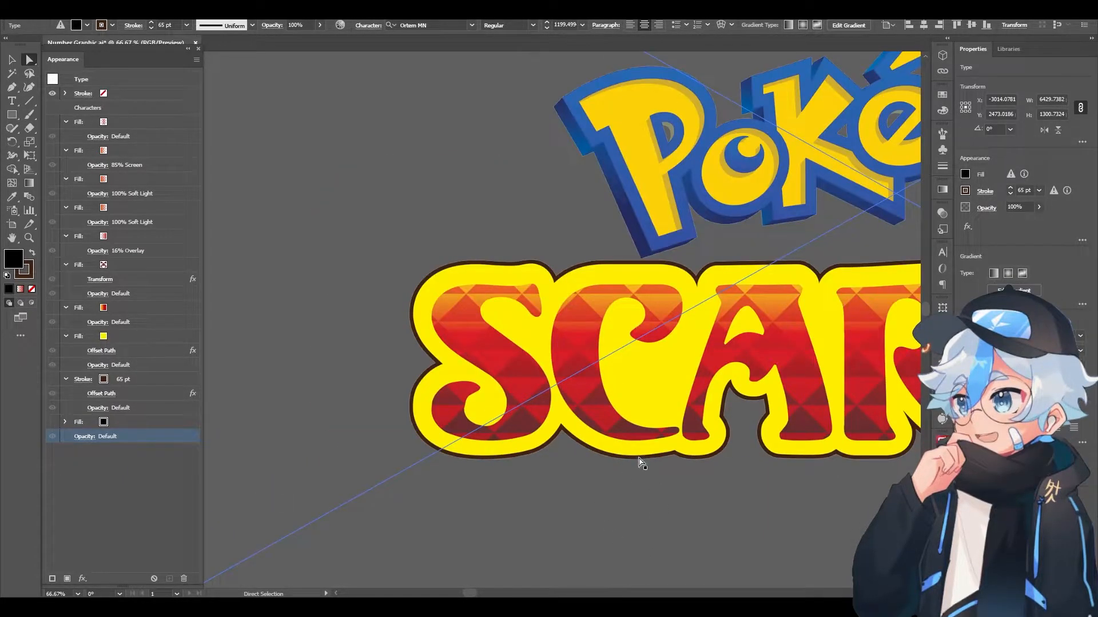
left_click_drag(618, 475, 583, 408)
scroll(553, 461, "down", 1, "alt")
left_click_drag(574, 484, 636, 331)
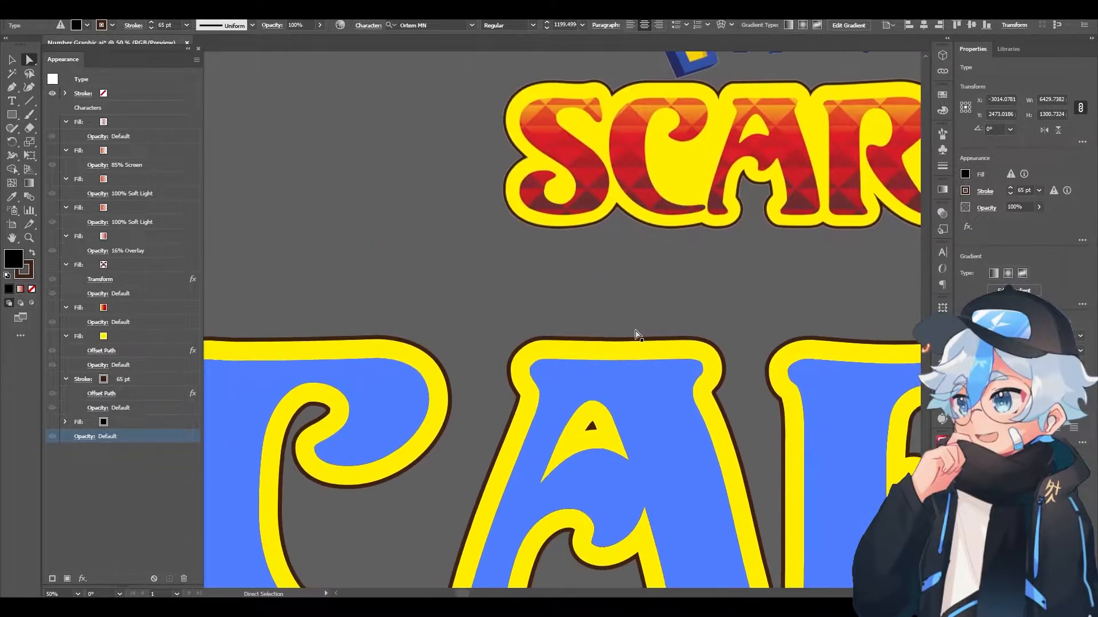
scroll(637, 329, "down", 1, "alt")
left_click_drag(695, 395, 707, 456)
mouse_move(511, 440)
left_mouse_down()
mouse_move(558, 350)
mouse_move(520, 399)
mouse_move(488, 393)
left_mouse_up()
mouse_move(489, 331)
left_mouse_down()
mouse_move(475, 363)
mouse_move(443, 357)
left_mouse_up()
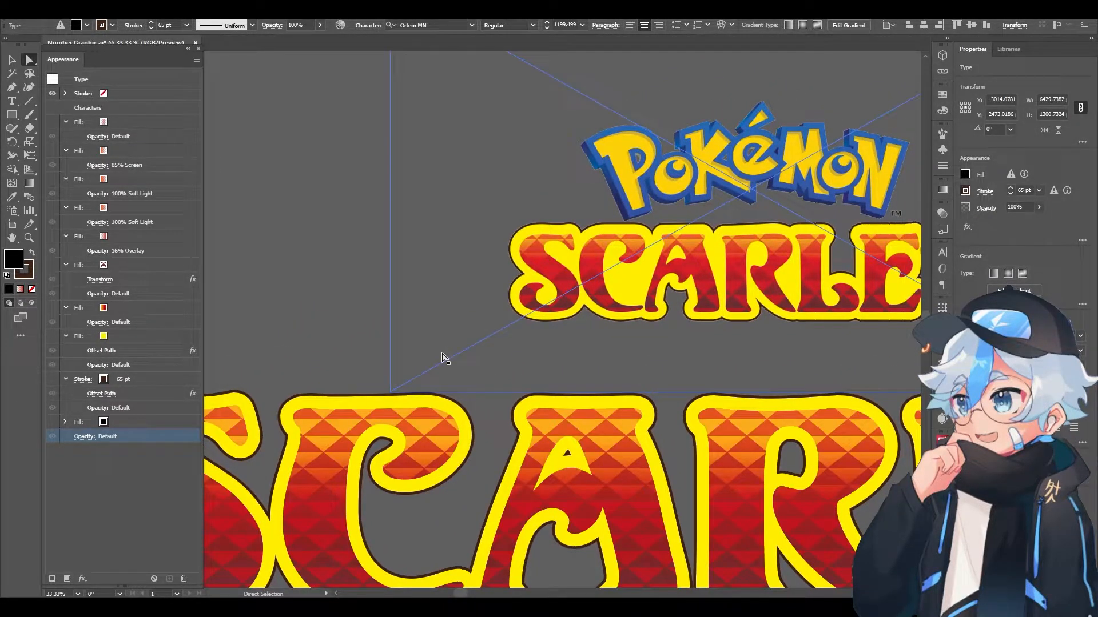
left_click_drag(548, 502, 801, 259)
left_click_drag(664, 385, 675, 239)
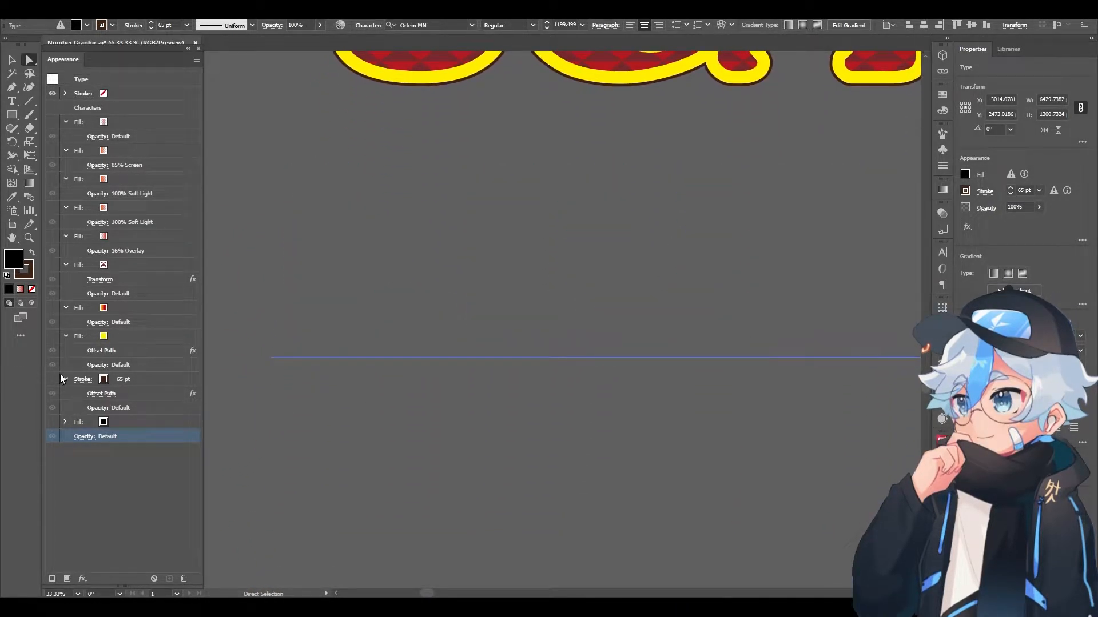
left_click(60, 336)
key("ctrl+minus")
left_click(53, 336)
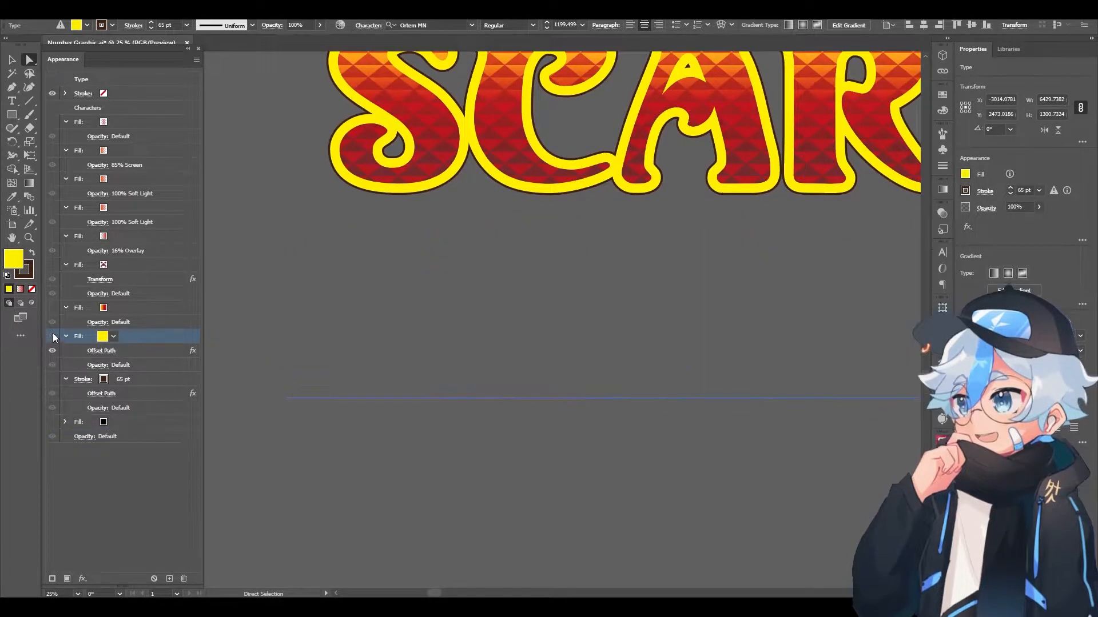
Show the orange-to-red gradient fill on the LIVE TYPE! text and check the result with the text deselected.
left_click(53, 307)
left_click_drag(602, 411, 541, 461)
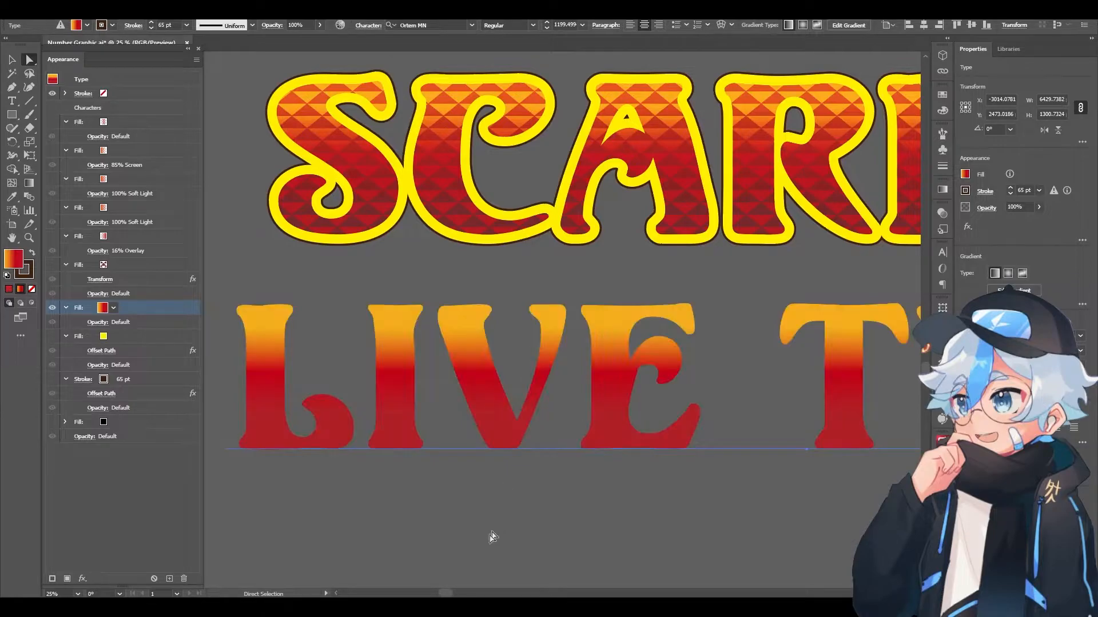
left_click(466, 551)
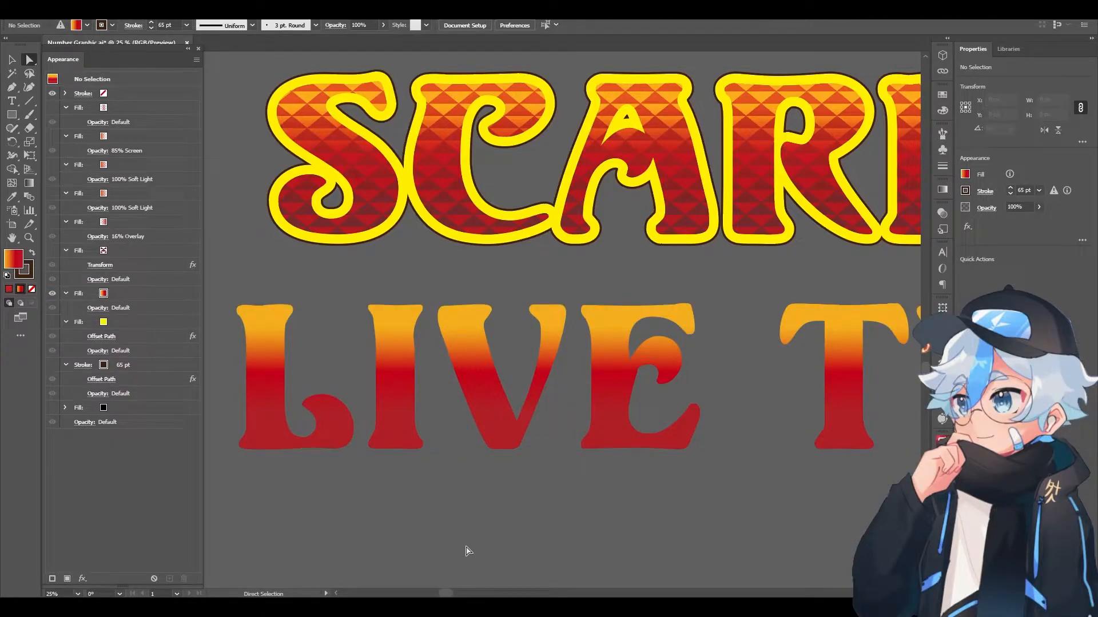
left_click(335, 428)
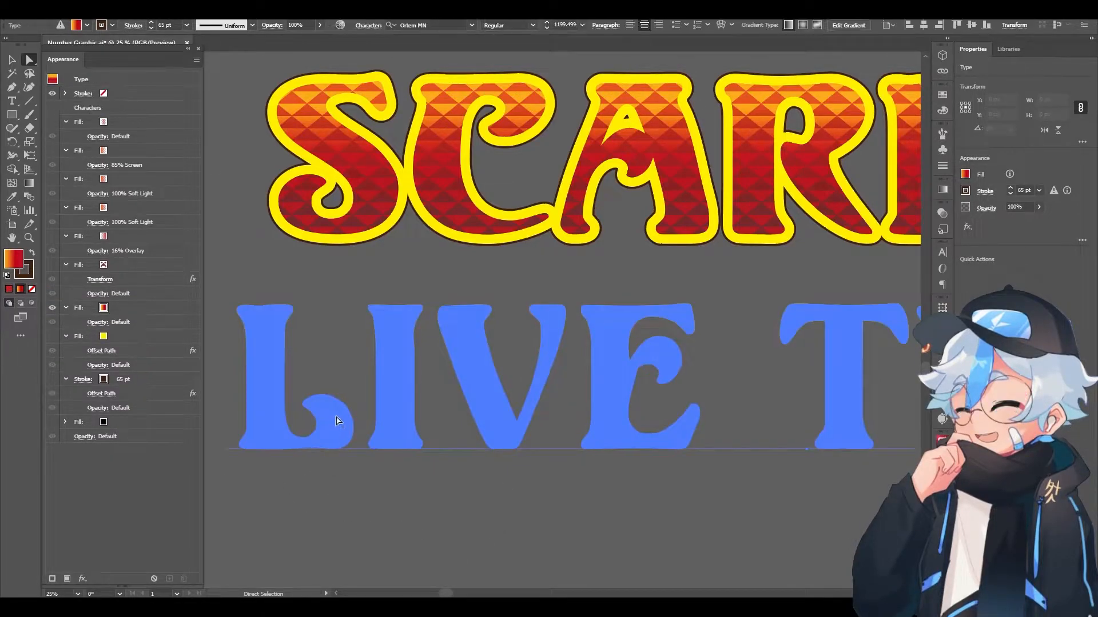
Compare the text with the reference logo and show the yellow Offset Path fill on LIVE TYPE!
left_click_drag(596, 161, 399, 476)
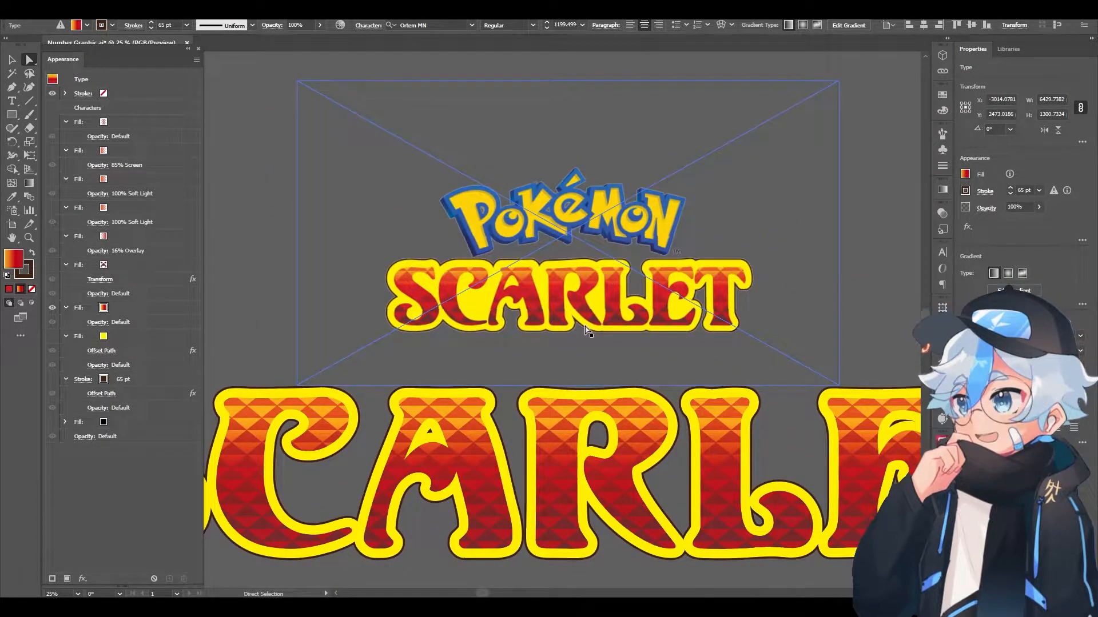
scroll(531, 343, "down", 8)
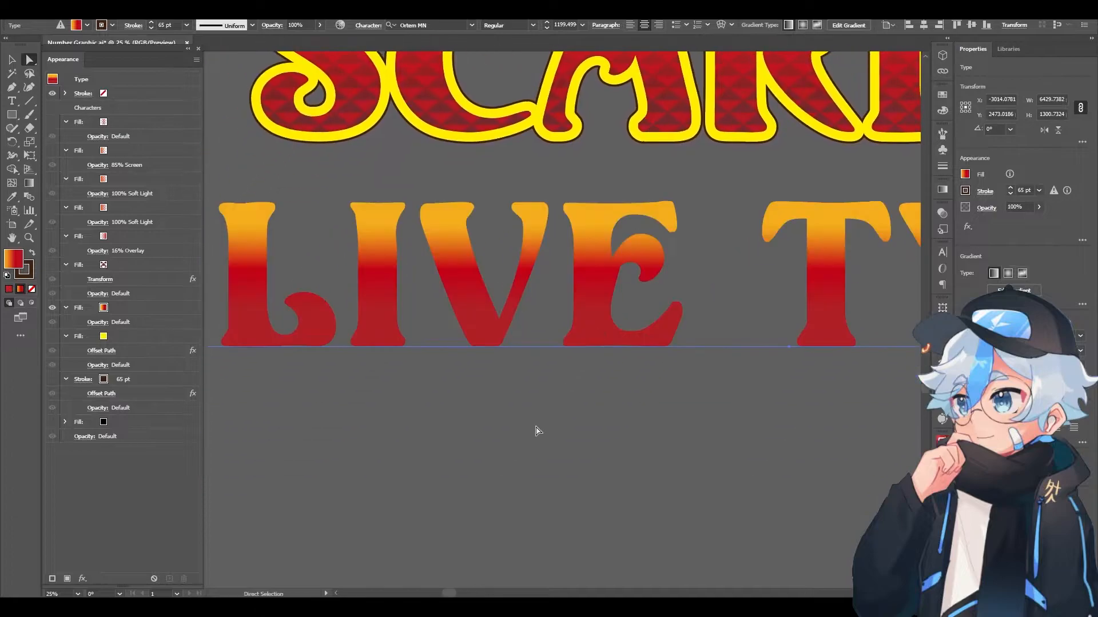
left_click(536, 429)
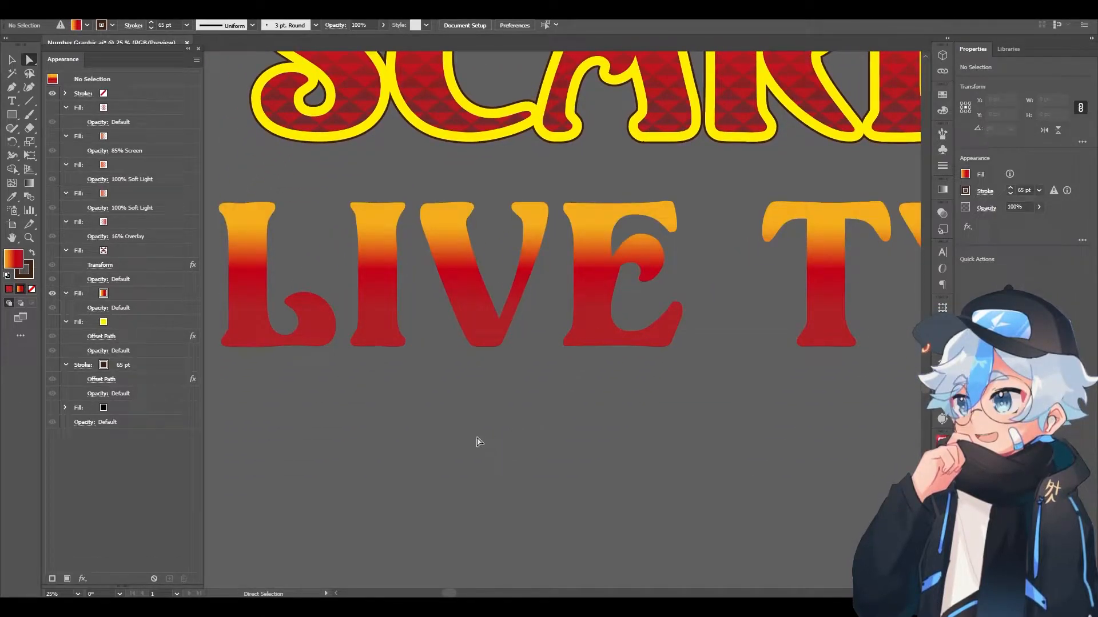
left_click(294, 302)
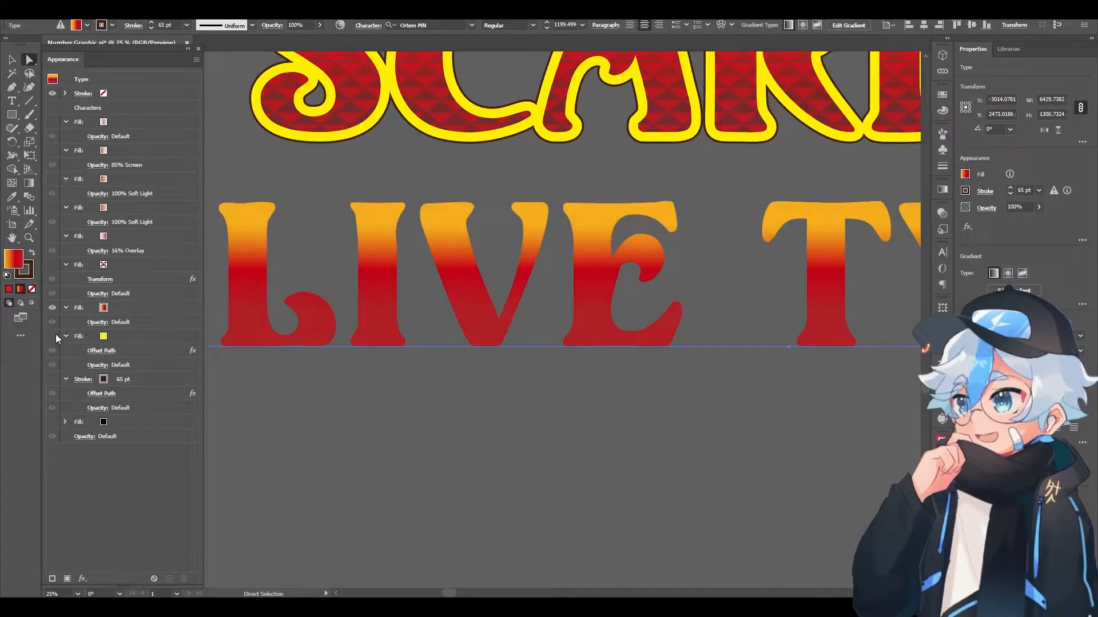
left_click(56, 334)
left_click(444, 463)
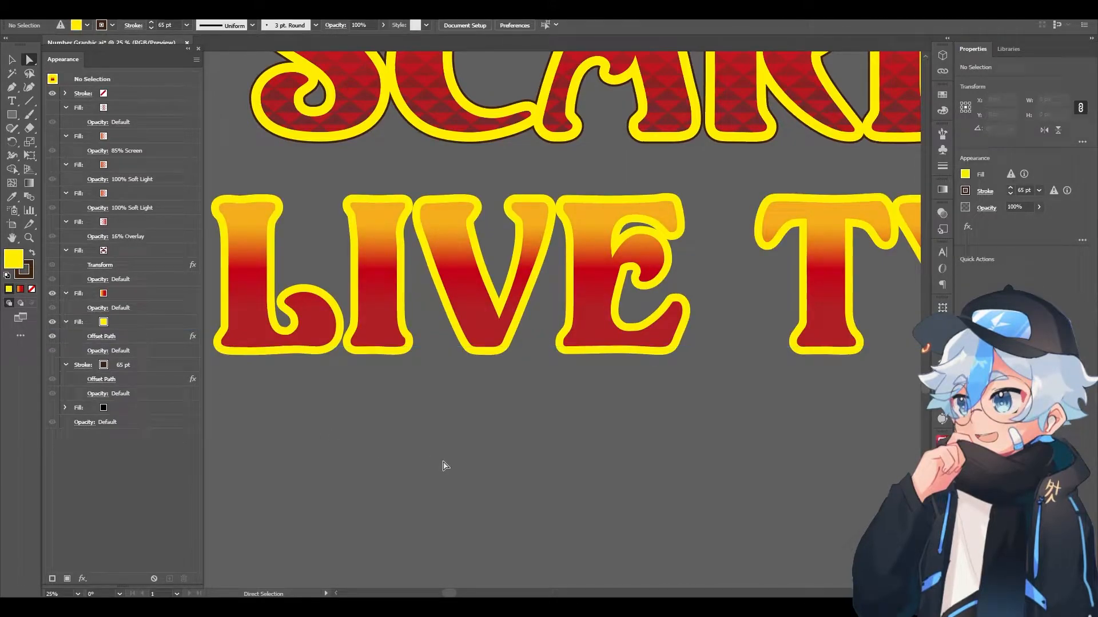
Show the dark 65 pt Offset Path stroke on the LIVE TYPE! text and compare it with the reference logo's outline.
left_click(383, 321)
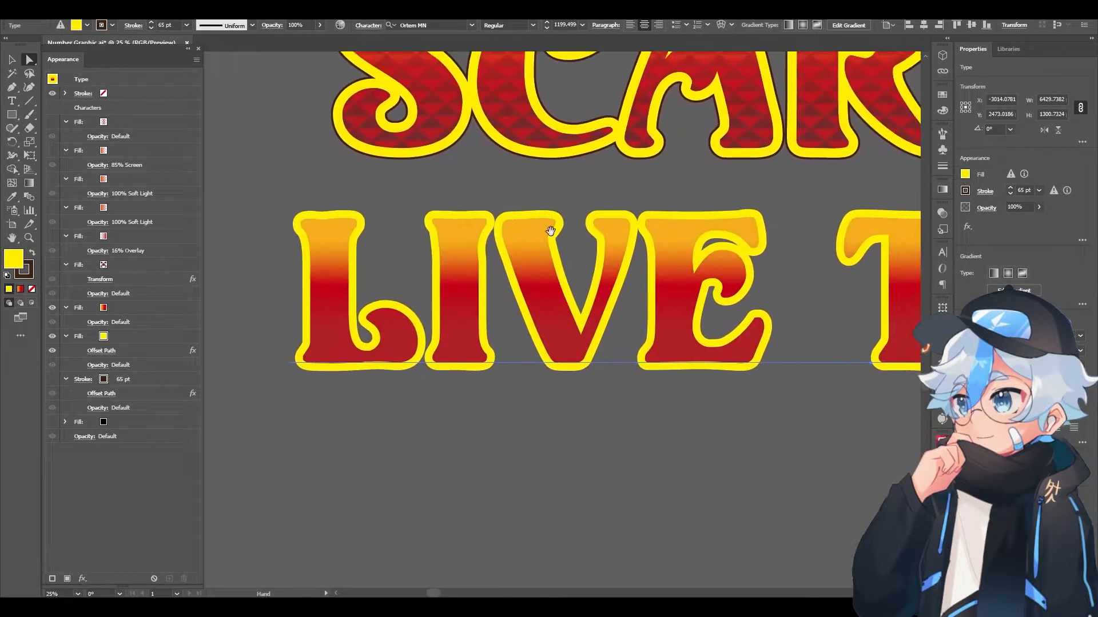
left_click(52, 379)
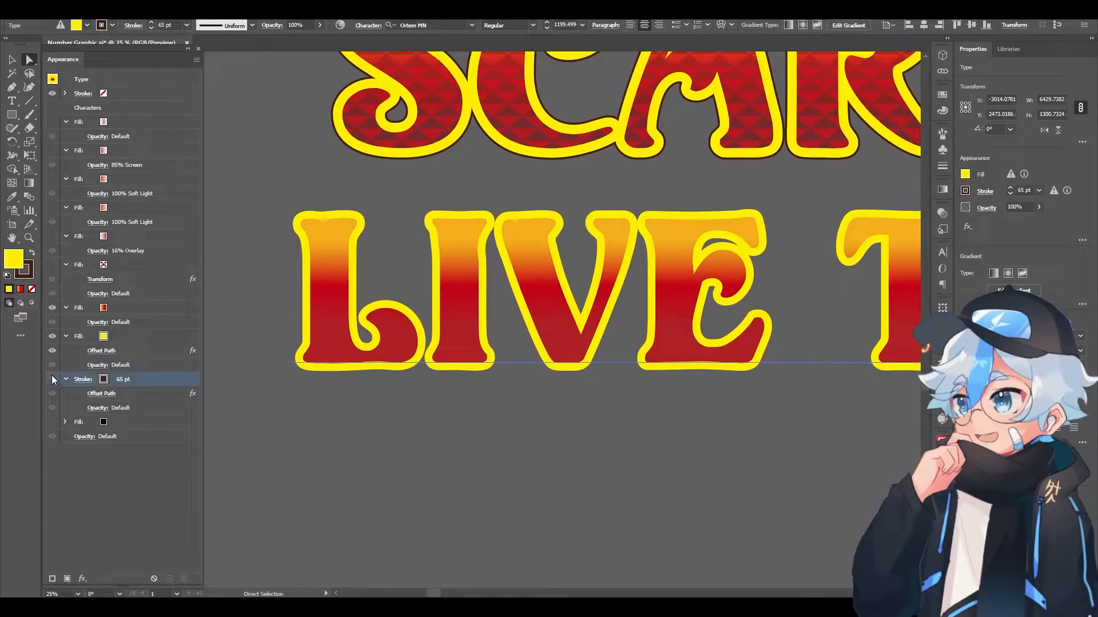
left_click(508, 478)
left_click_drag(554, 451, 506, 554)
left_click_drag(633, 306, 525, 501)
left_click_drag(686, 327, 588, 345)
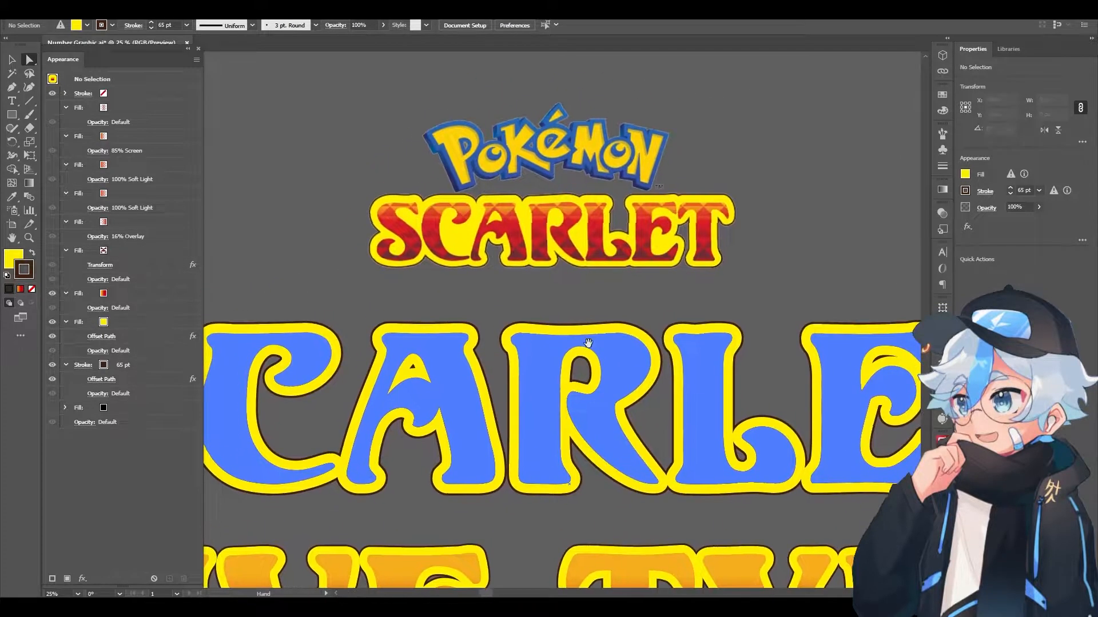
Show the triangle pattern fill with the Transform effect on the LIVE TYPE! text.
left_click_drag(515, 493, 786, 201)
left_click_drag(739, 291, 783, 284)
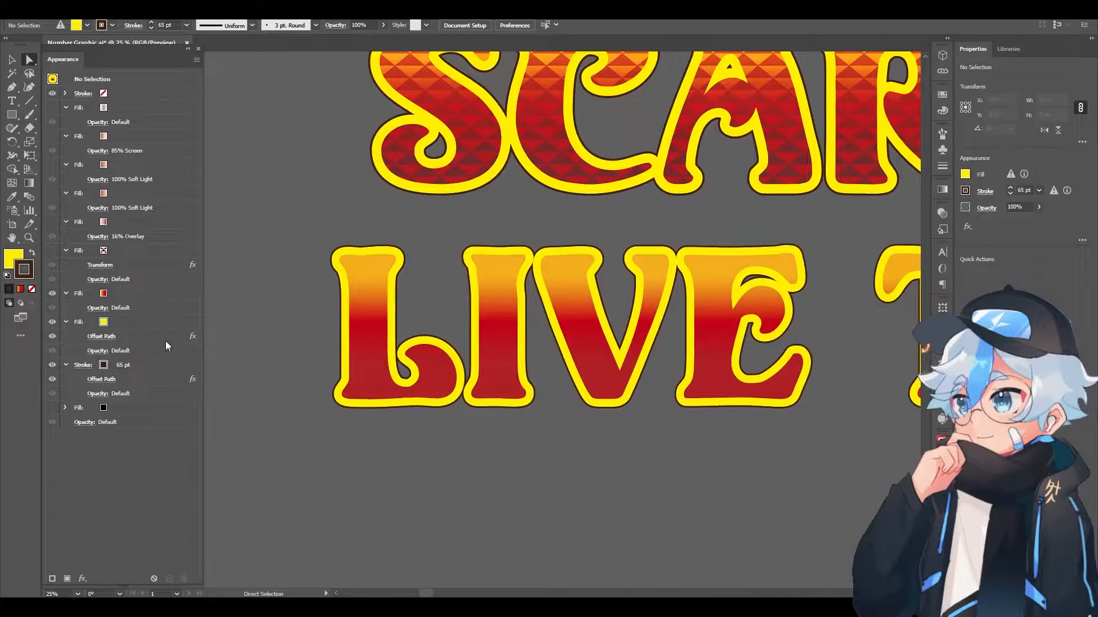
left_click(52, 252)
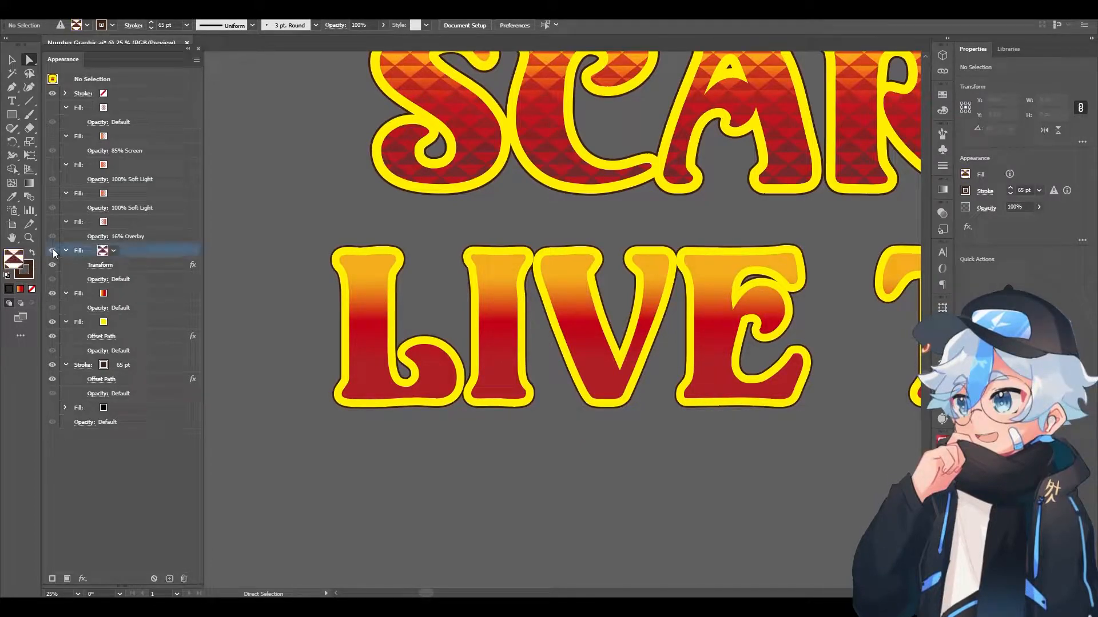
left_click(411, 318)
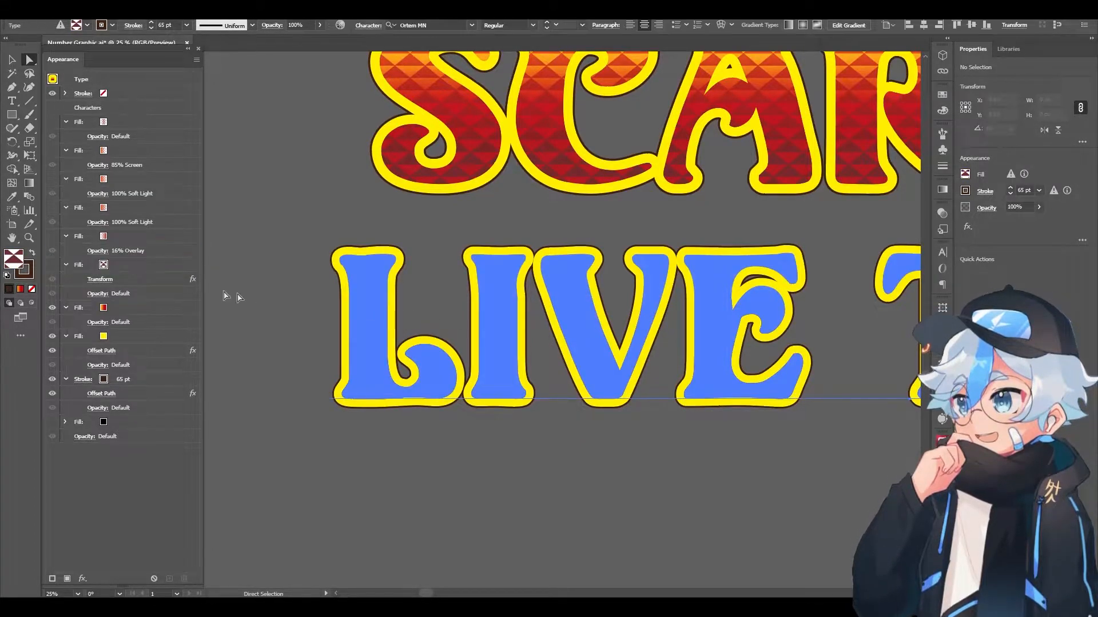
left_click(52, 265)
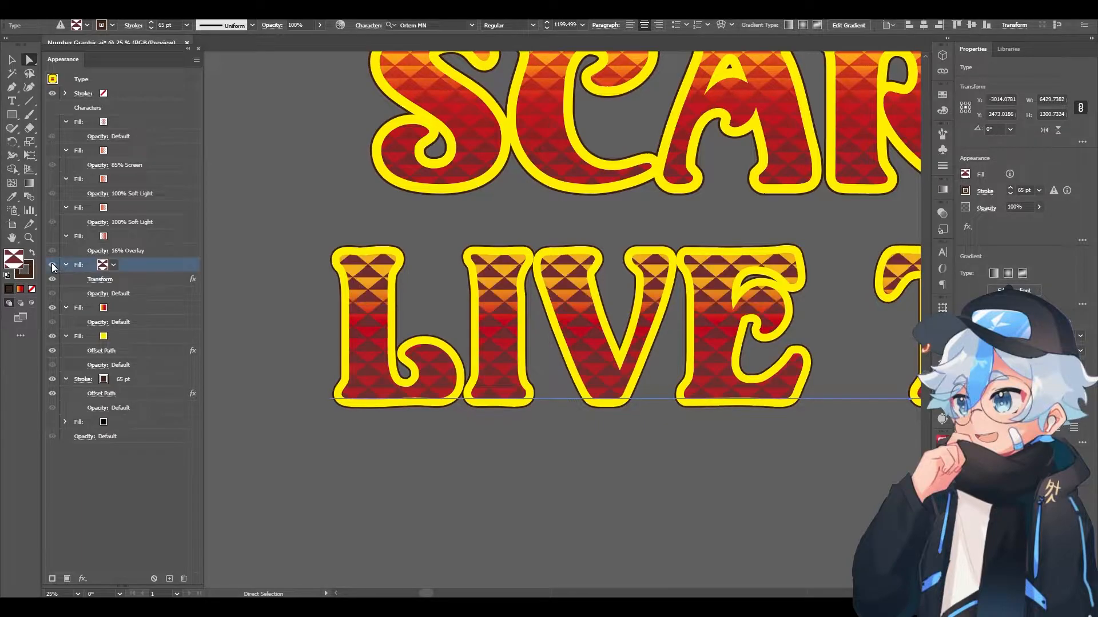
Compare the triangle pattern on LIVE TYPE! up close with the recreated SCARLET lettering and the reference logo.
scroll(346, 433, "up", 1)
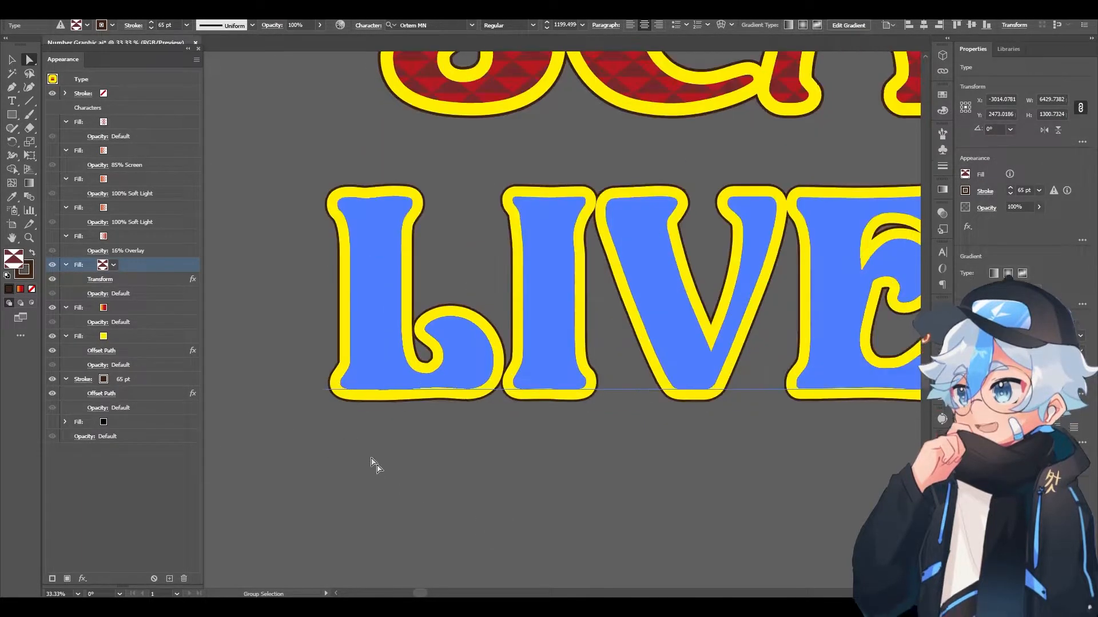
scroll(515, 361, "up", 4)
scroll(544, 441, "up", 2)
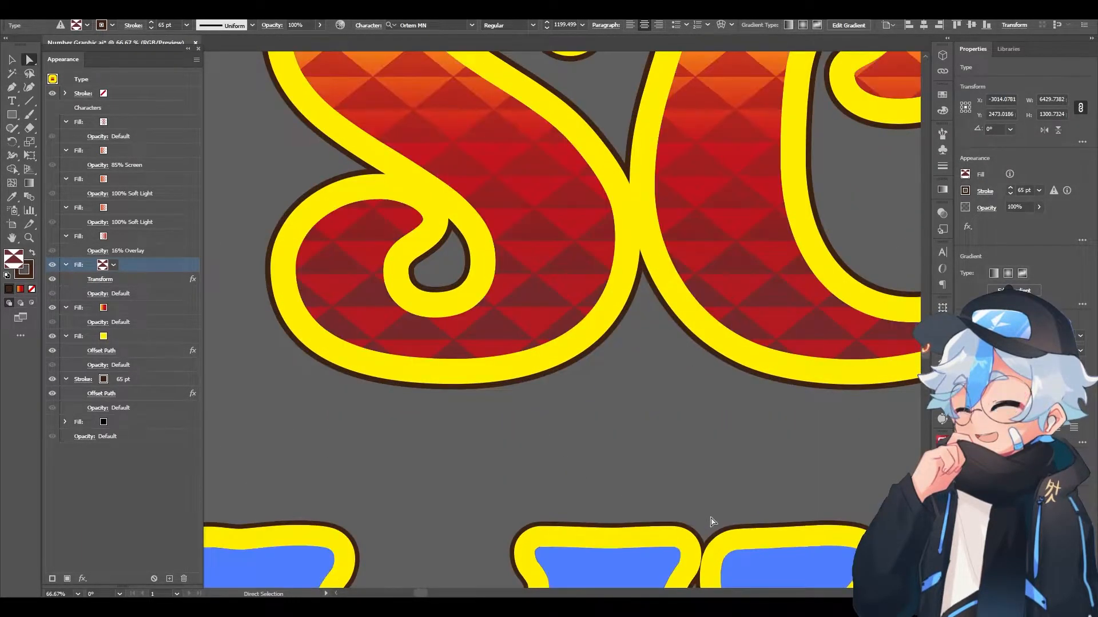
scroll(710, 522, "down", 3)
scroll(441, 431, "up", 4)
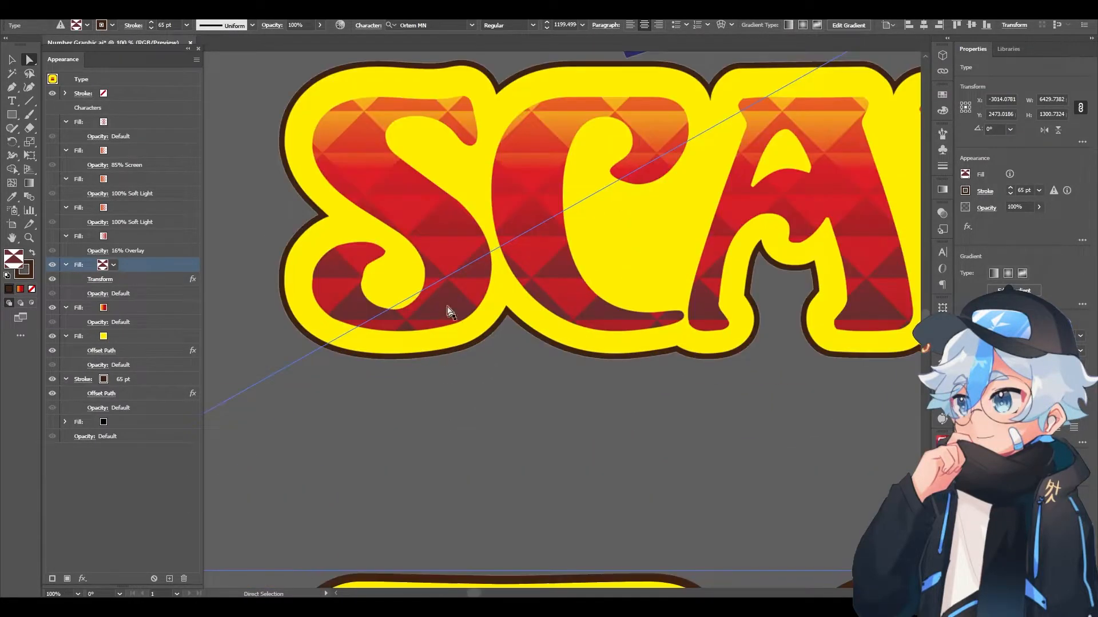
scroll(442, 311, "down", 4)
left_click_drag(510, 560, 677, 401)
left_click_drag(613, 463, 573, 505)
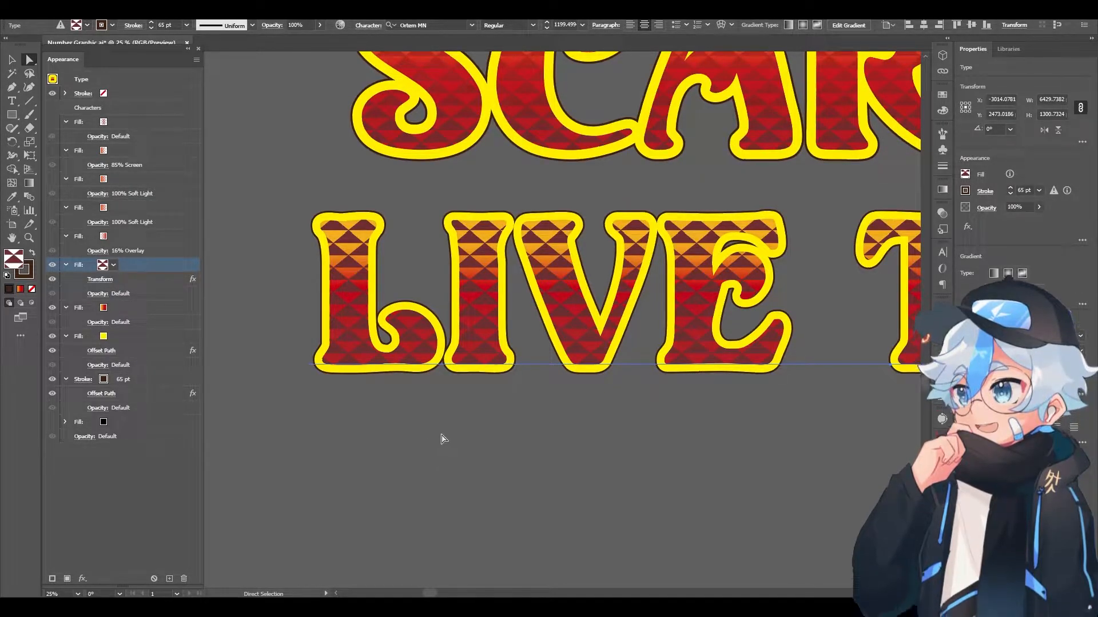
left_click(495, 460)
left_click_drag(495, 460, 483, 502)
left_click(402, 371)
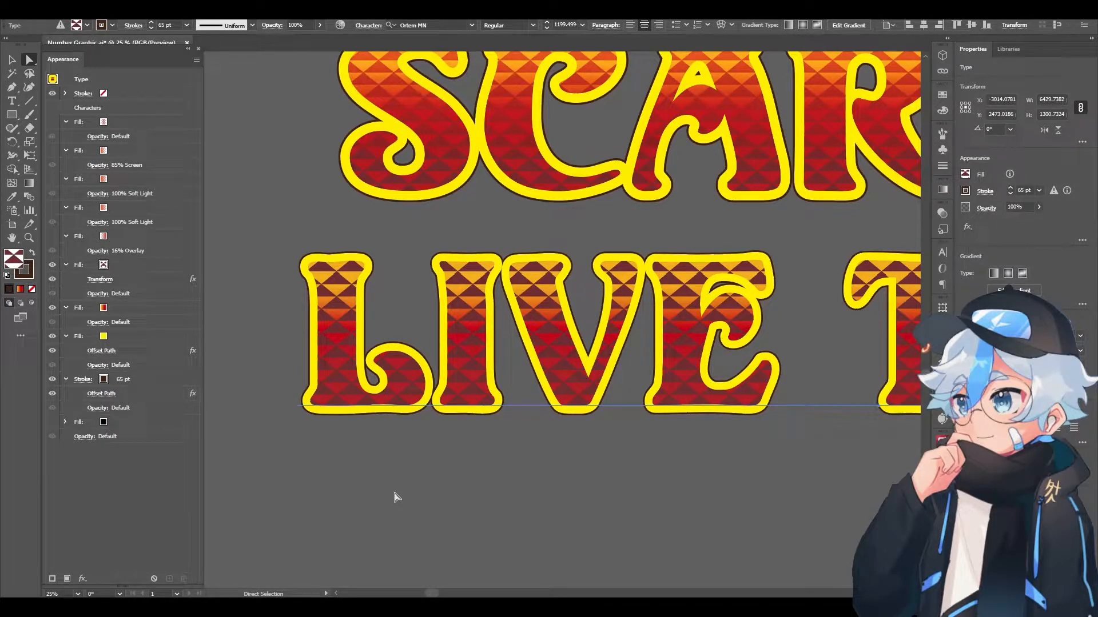
left_click_drag(379, 497, 410, 333)
left_click_drag(421, 216, 409, 304)
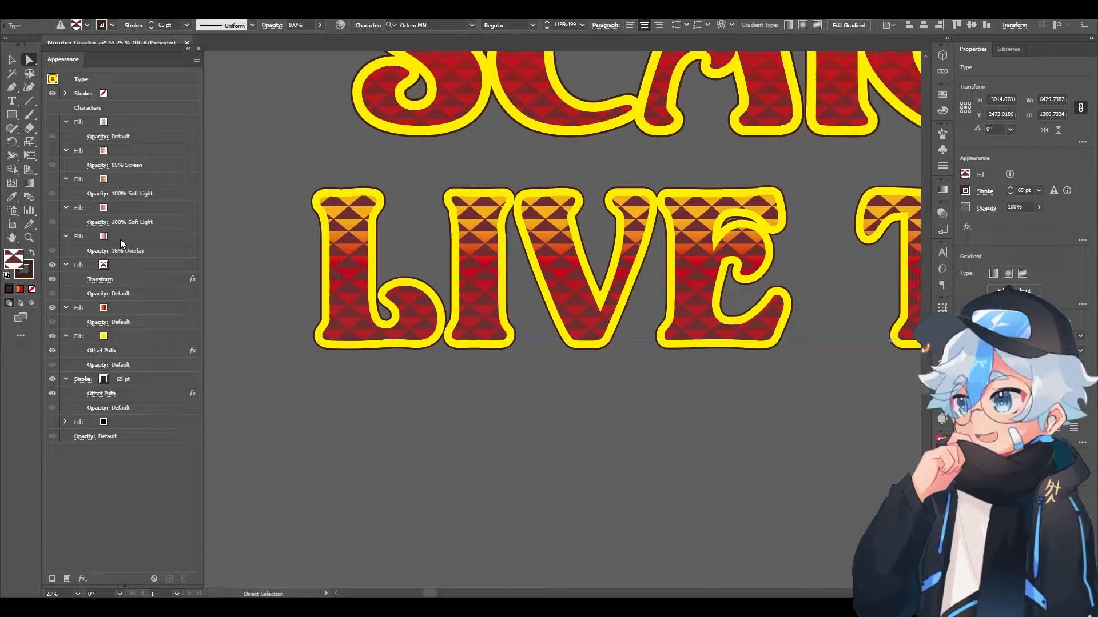
Show the 16% Overlay gradient fill on LIVE TYPE!, checking the letters with and without it.
left_click(51, 236)
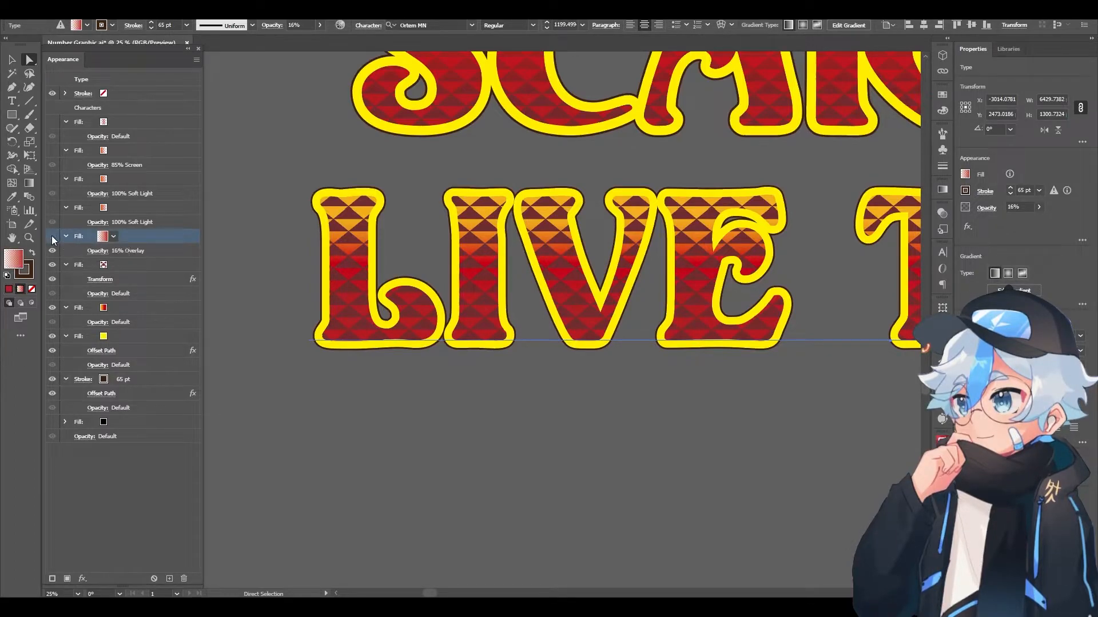
scroll(327, 197, "up", 5)
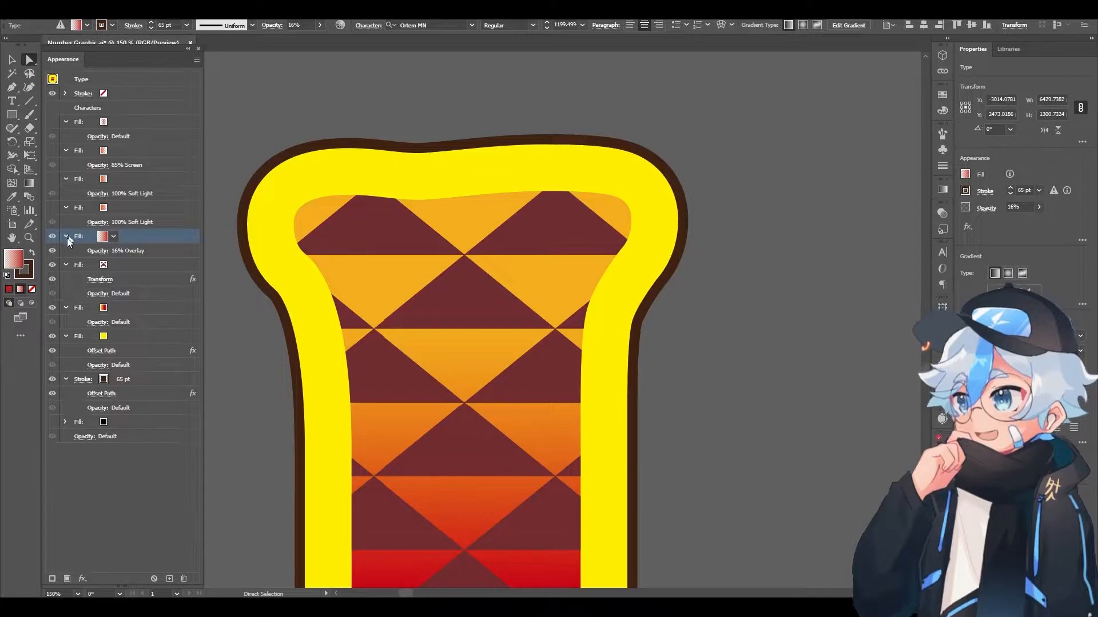
left_click(52, 237)
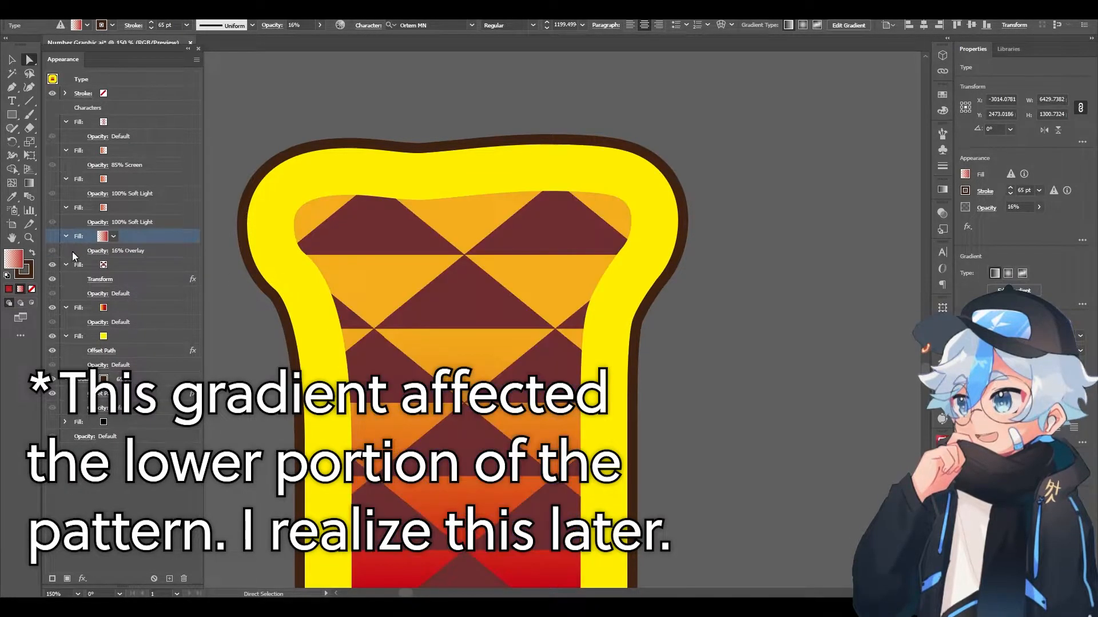
left_click(53, 236)
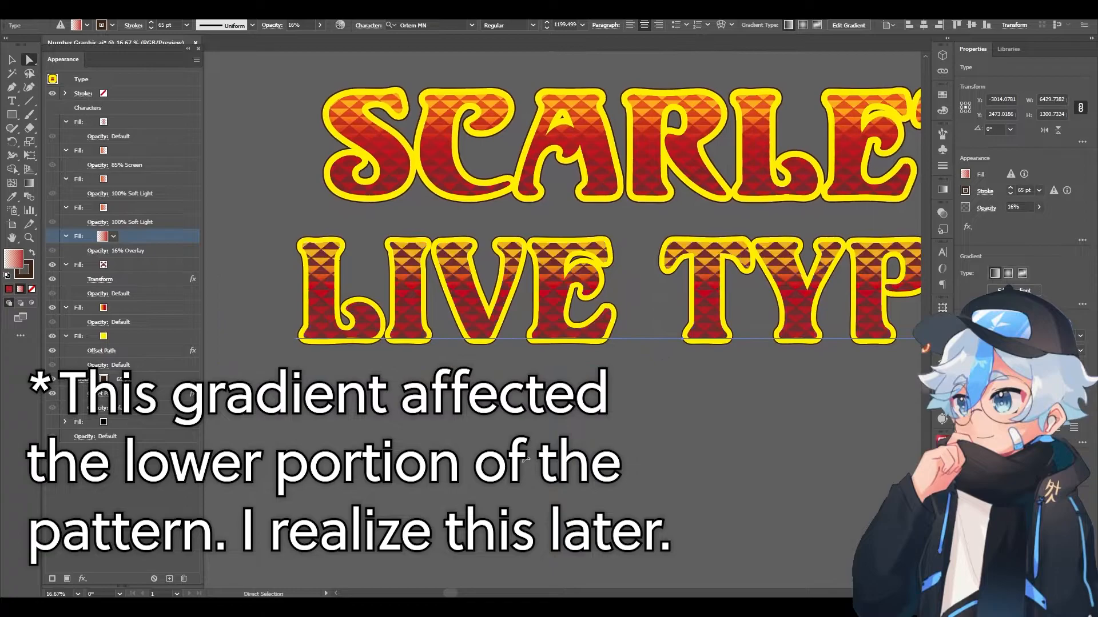
mouse_move(434, 461)
left_mouse_down()
mouse_move(435, 451)
mouse_move(464, 458)
mouse_move(487, 487)
mouse_move(417, 458)
left_mouse_up()
scroll(417, 456, "up", 1)
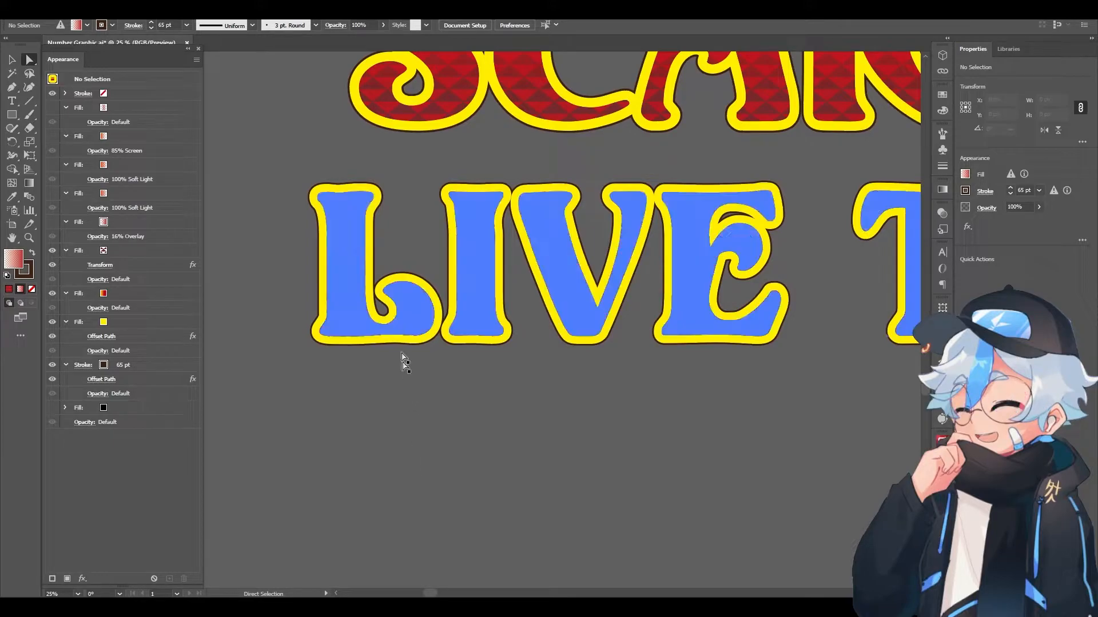
left_click(402, 330)
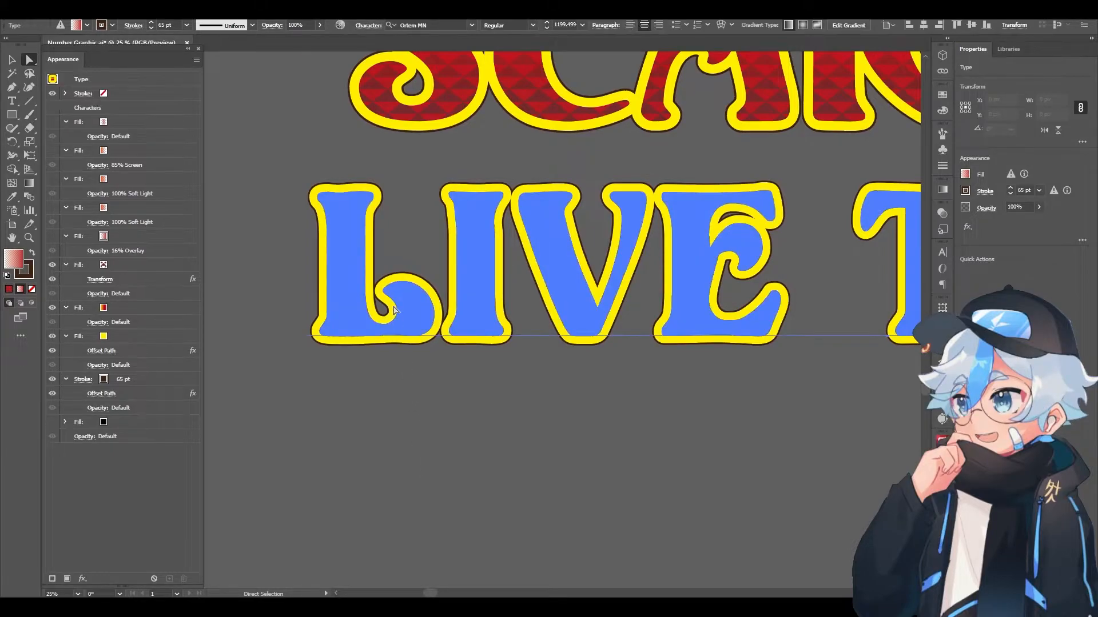
left_click(53, 235)
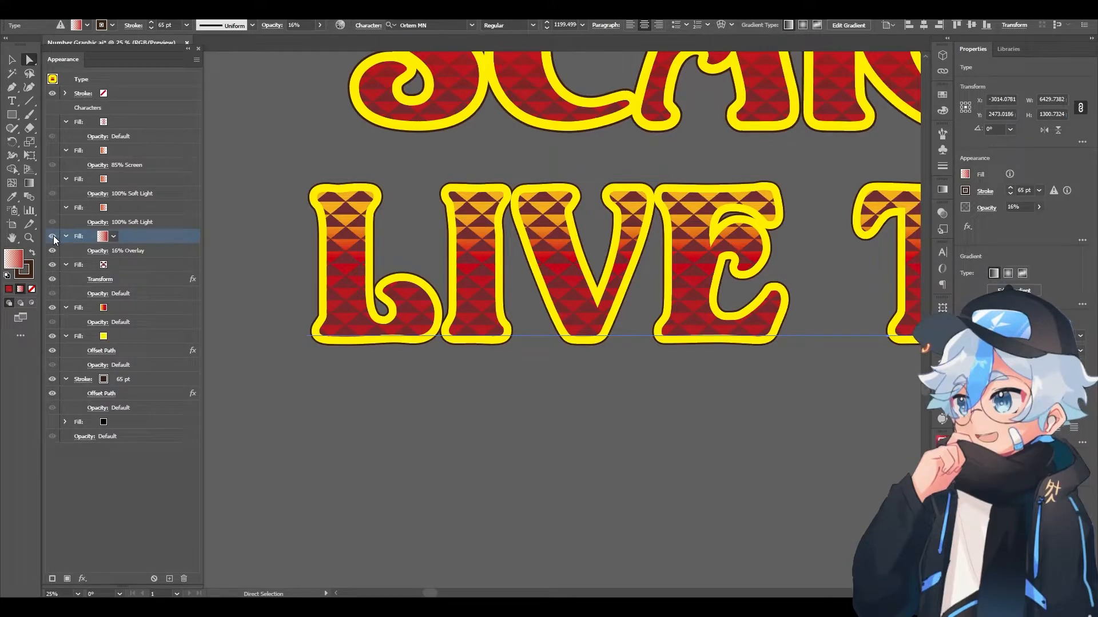
Show the lower 100% Soft Light gradient fill on LIVE TYPE! and display its gradient line with the Gradient tool.
left_click(52, 207)
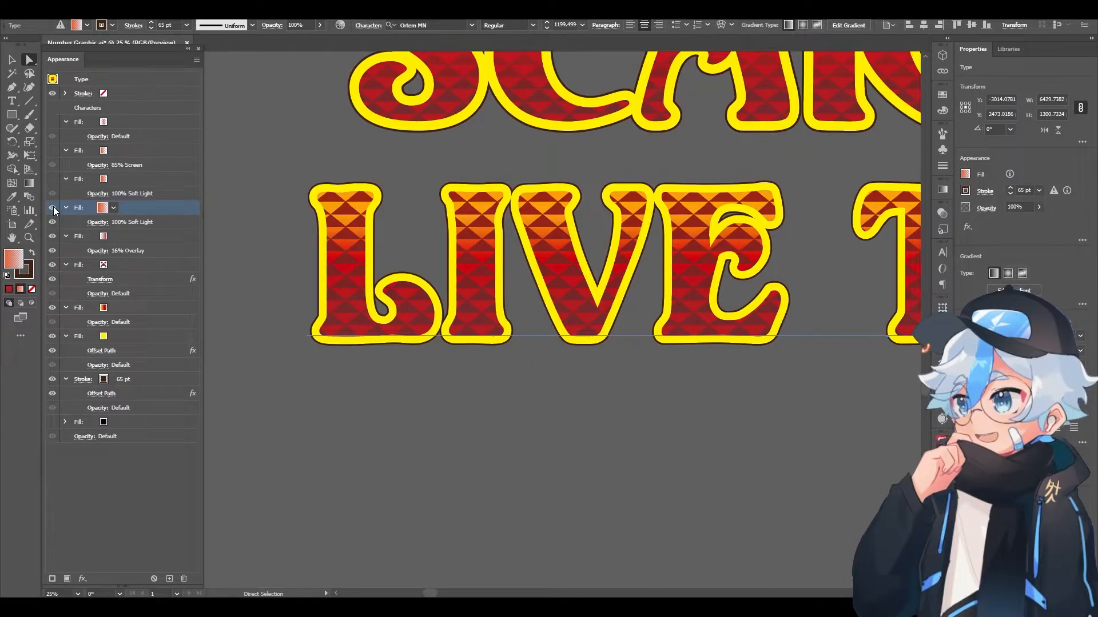
key("g")
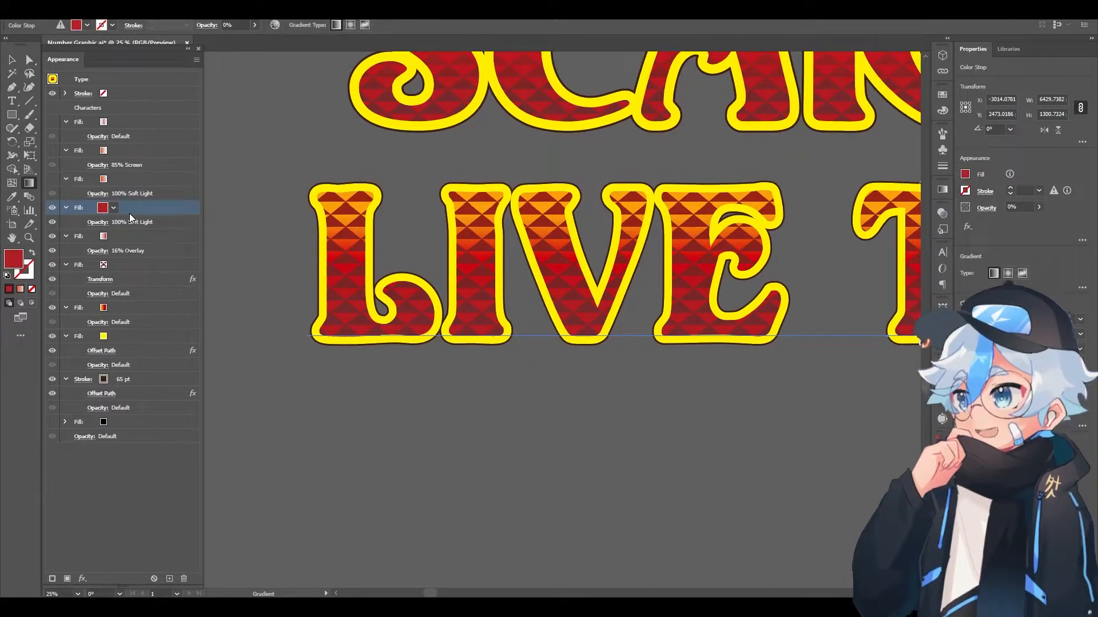
key("ctrl+minus")
key("ctrl+minus")
key("ctrl+minus")
scroll(321, 304, "up", 4)
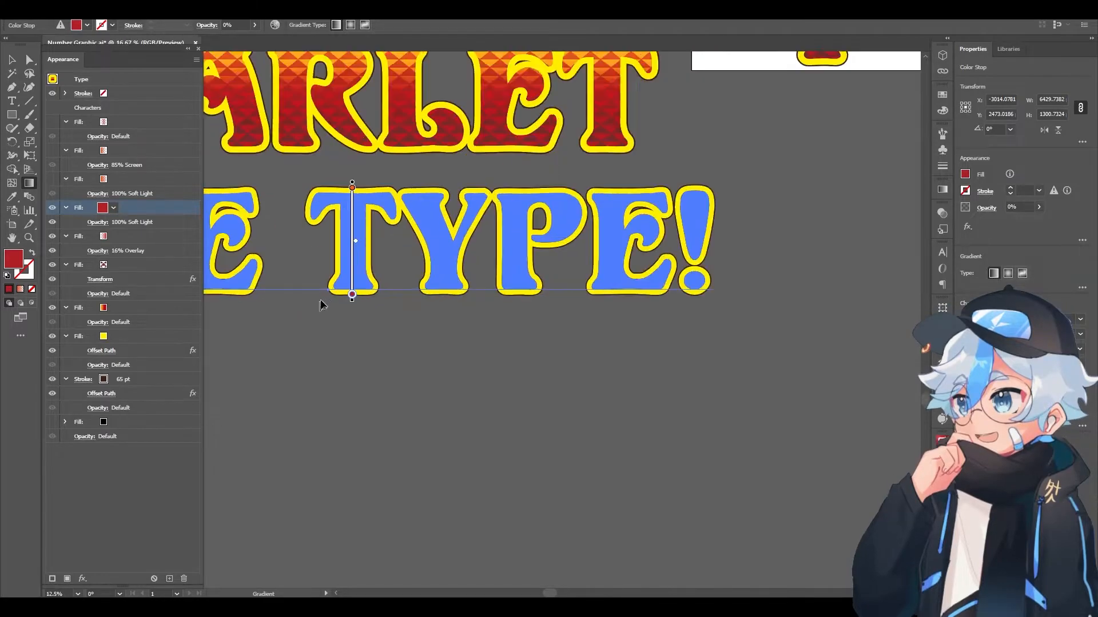
left_click_drag(448, 371, 498, 476)
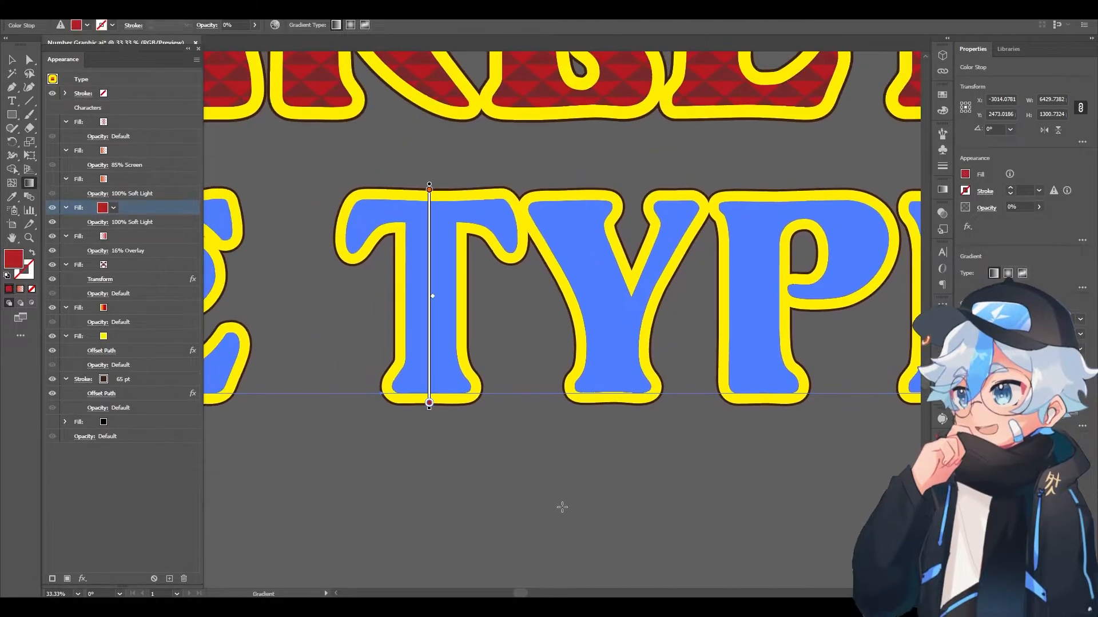
Examine the lower Soft Light fill's gradient on the word TYPE and compare its shading with the reference SCARLET logo.
key("a")
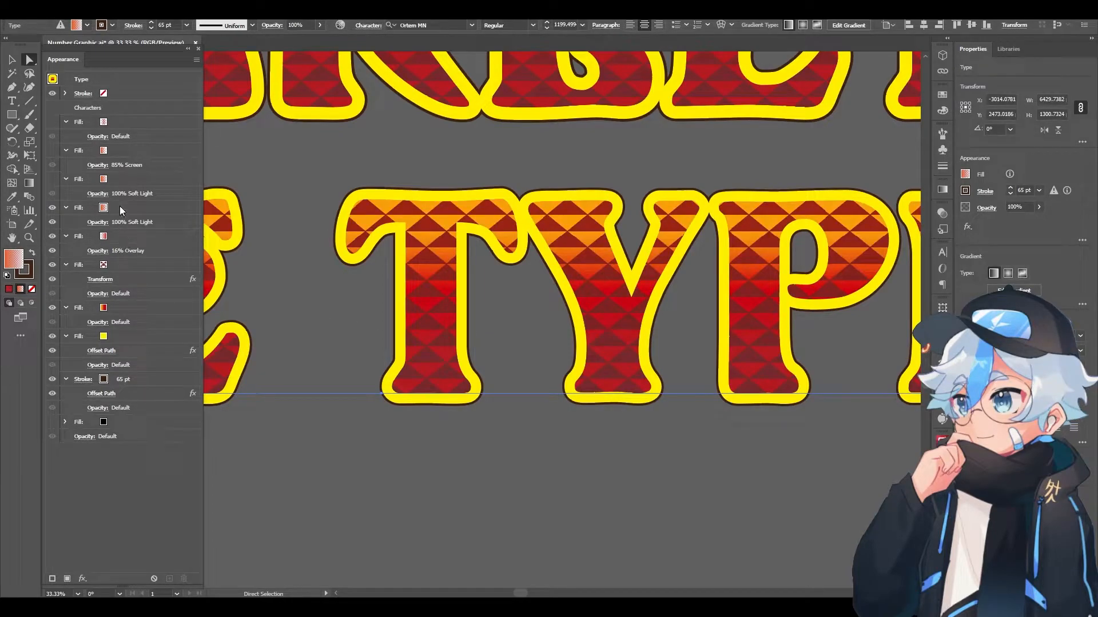
left_click(119, 208)
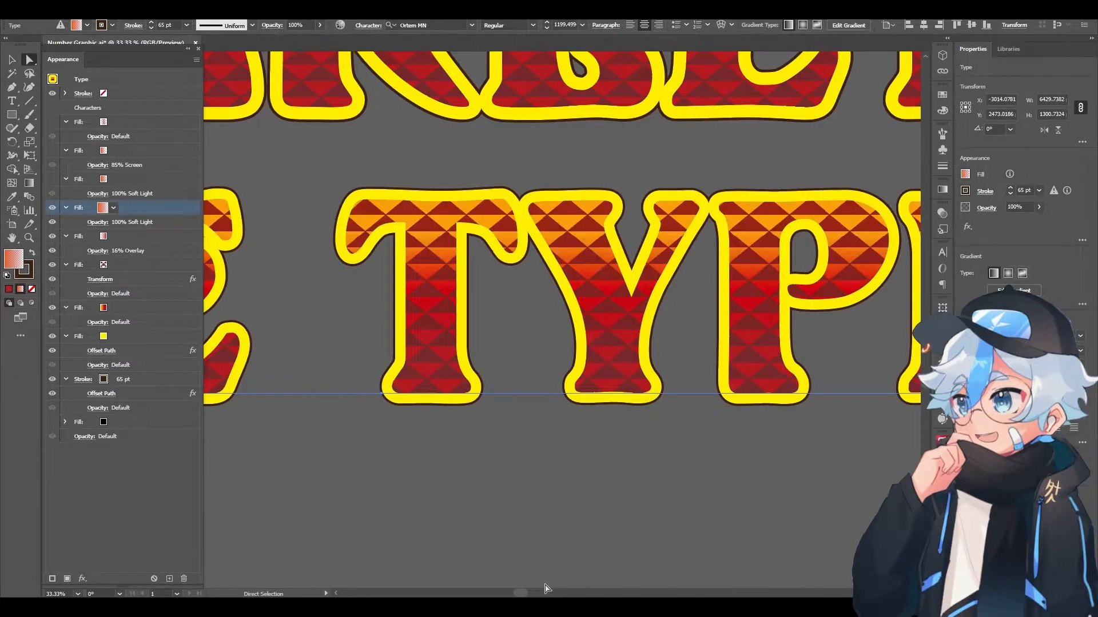
key("g")
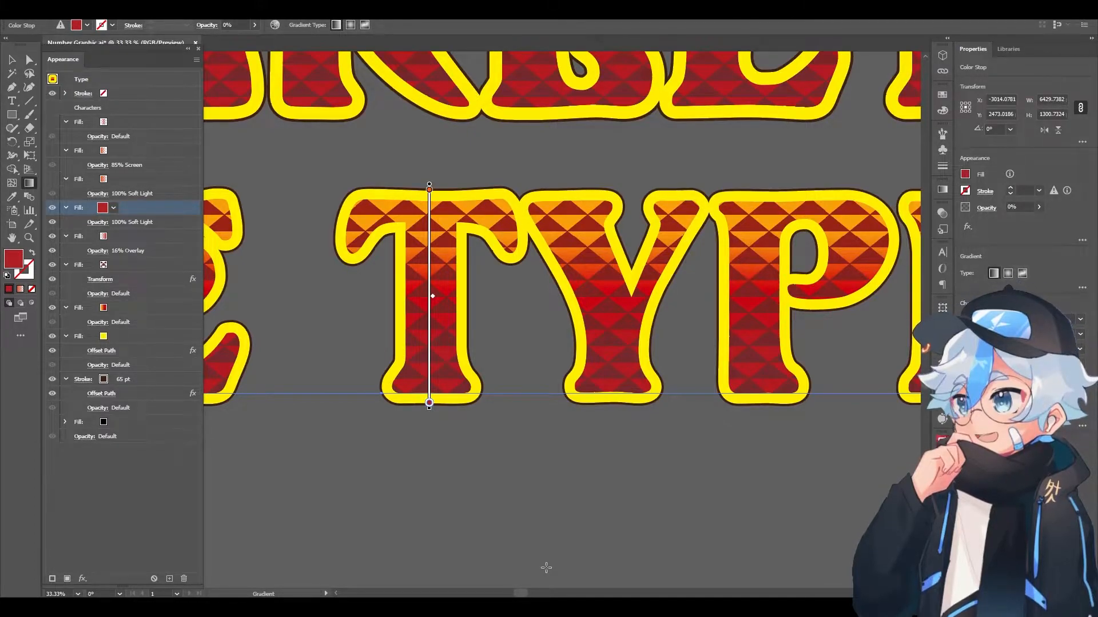
left_click_drag(475, 211, 583, 539)
left_click_drag(532, 300, 557, 407)
left_click_drag(495, 192, 504, 197)
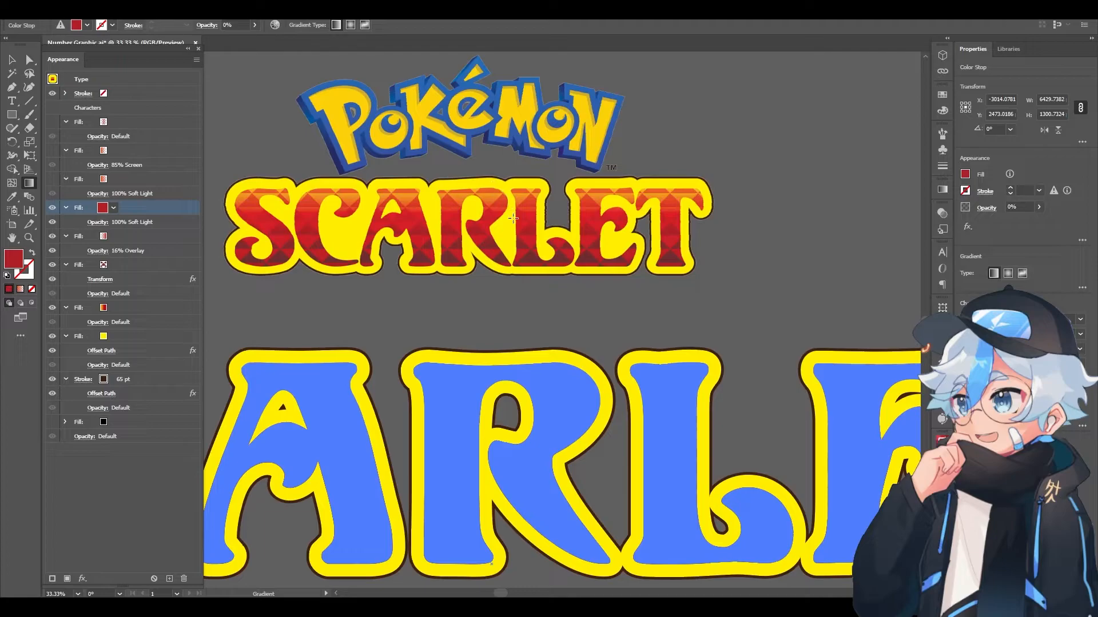
scroll(588, 368, "down", 10)
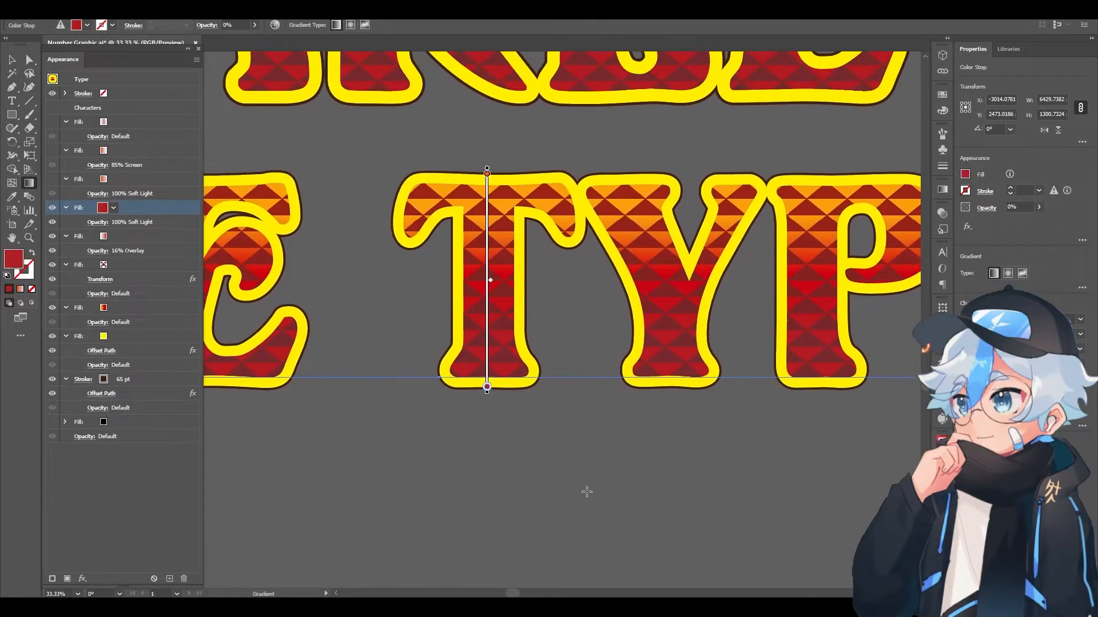
mouse_move(586, 485)
left_mouse_down()
mouse_move(598, 517)
mouse_move(580, 445)
mouse_move(581, 460)
left_mouse_up()
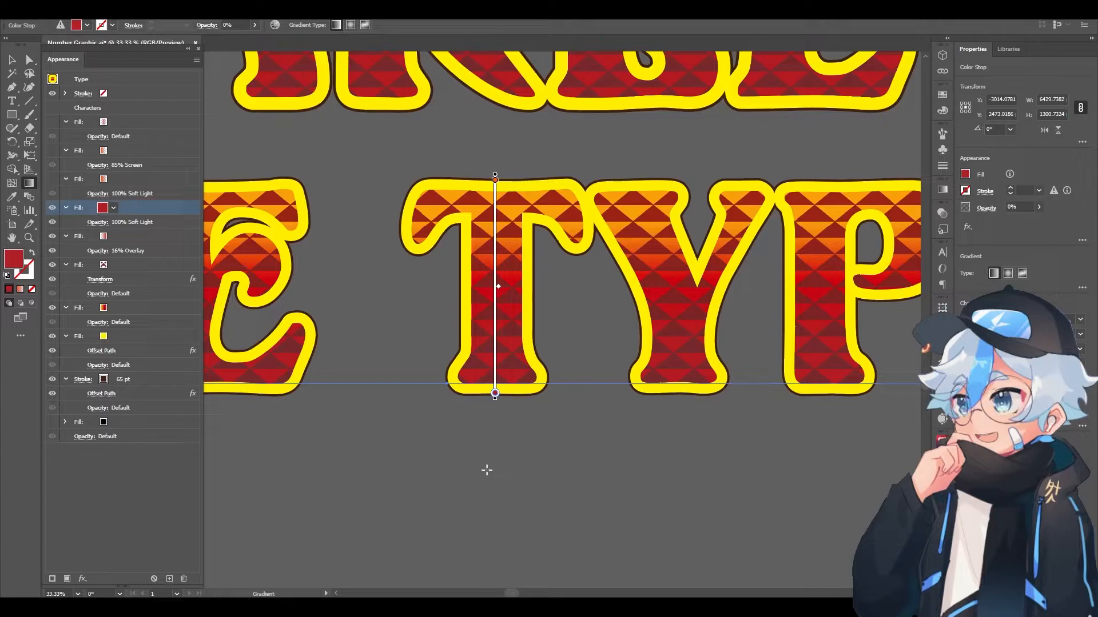
Examine the 16% Overlay fill's gradient across the LIVE TYPE! text with the Gradient tool.
key("a")
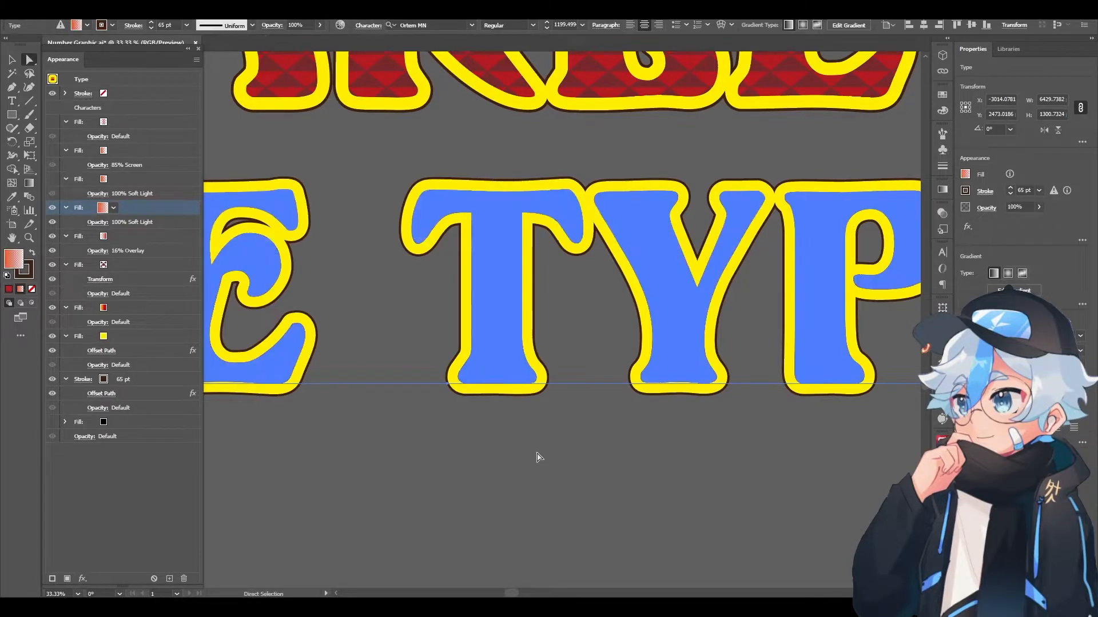
left_click_drag(472, 495, 737, 446)
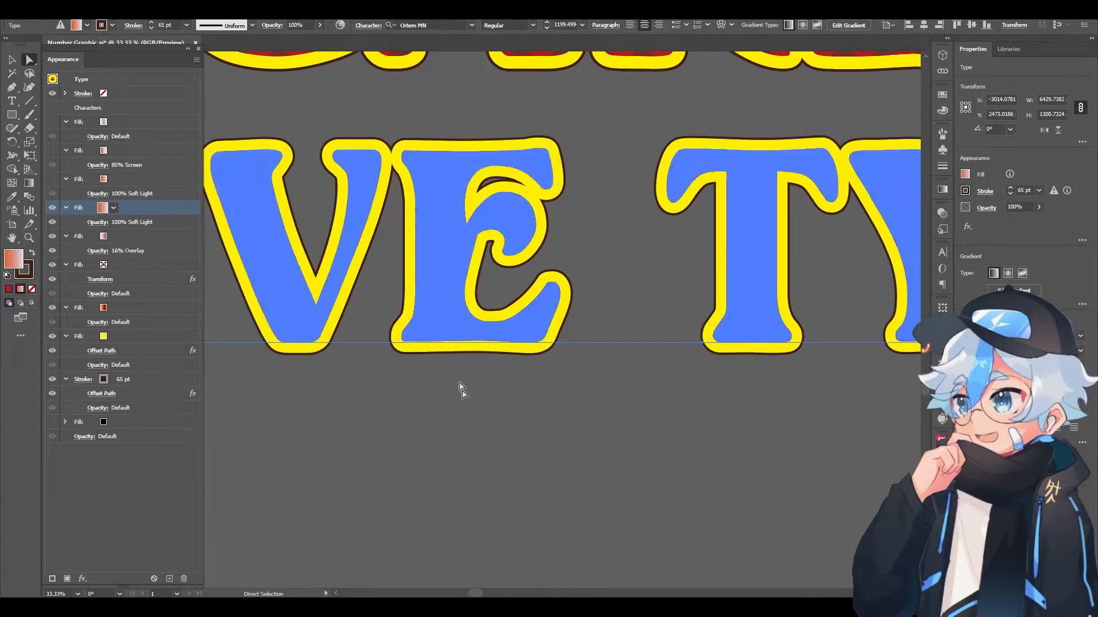
left_click_drag(303, 440, 556, 446)
left_click(129, 238)
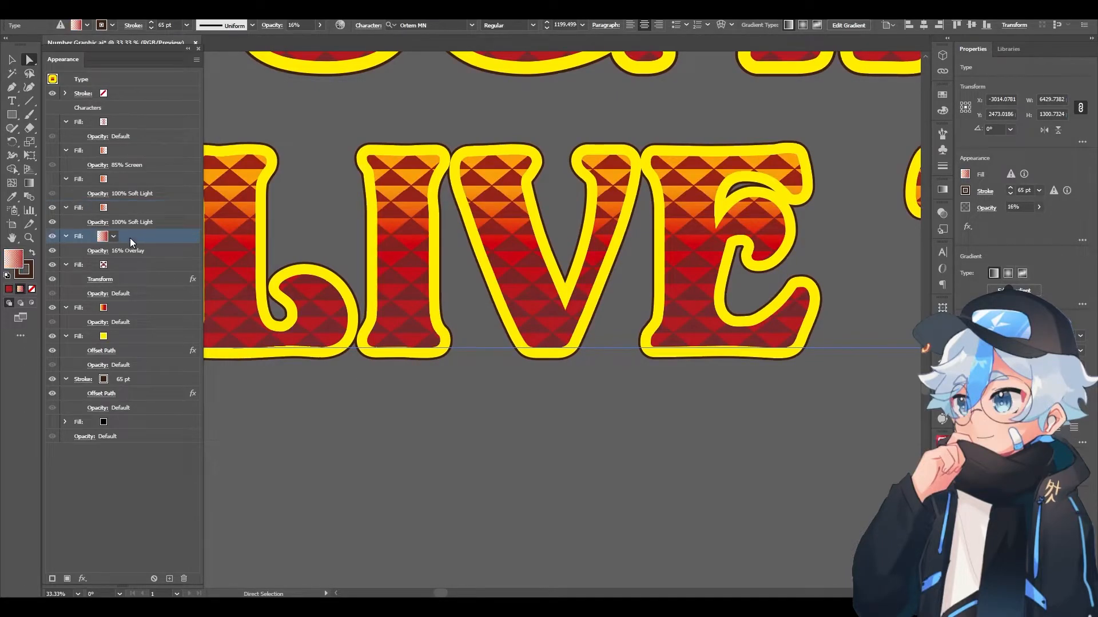
left_click_drag(615, 346, 512, 347)
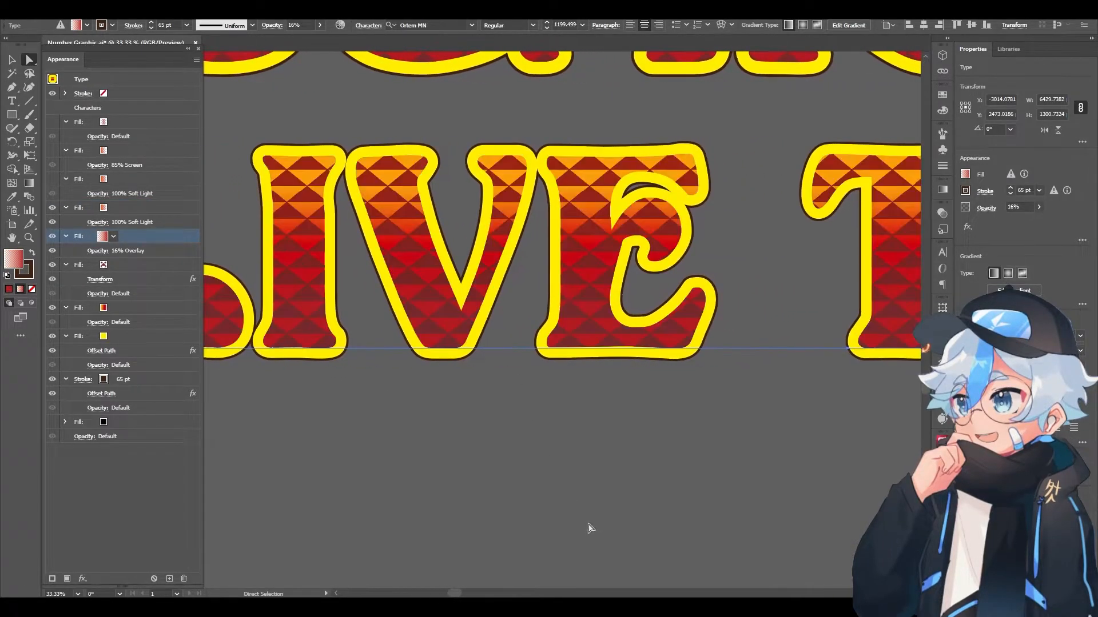
key("g")
left_click_drag(650, 494, 445, 504)
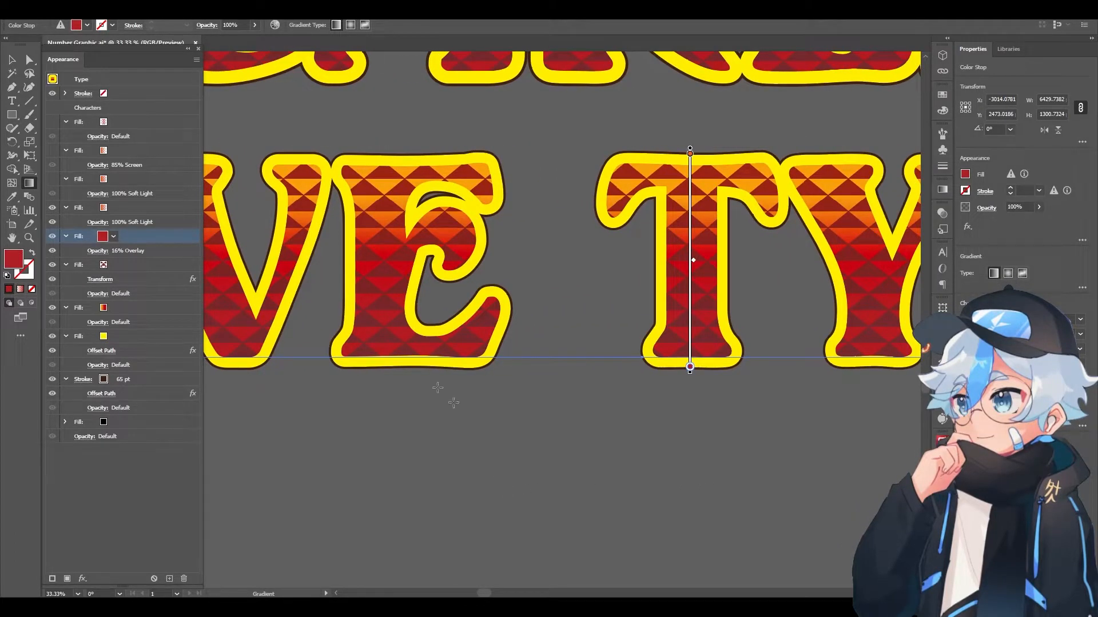
Compare the gradients of the lower Soft Light fill and the Overlay fill, and view LIVE TYPE! with the text deselected.
left_click(133, 205)
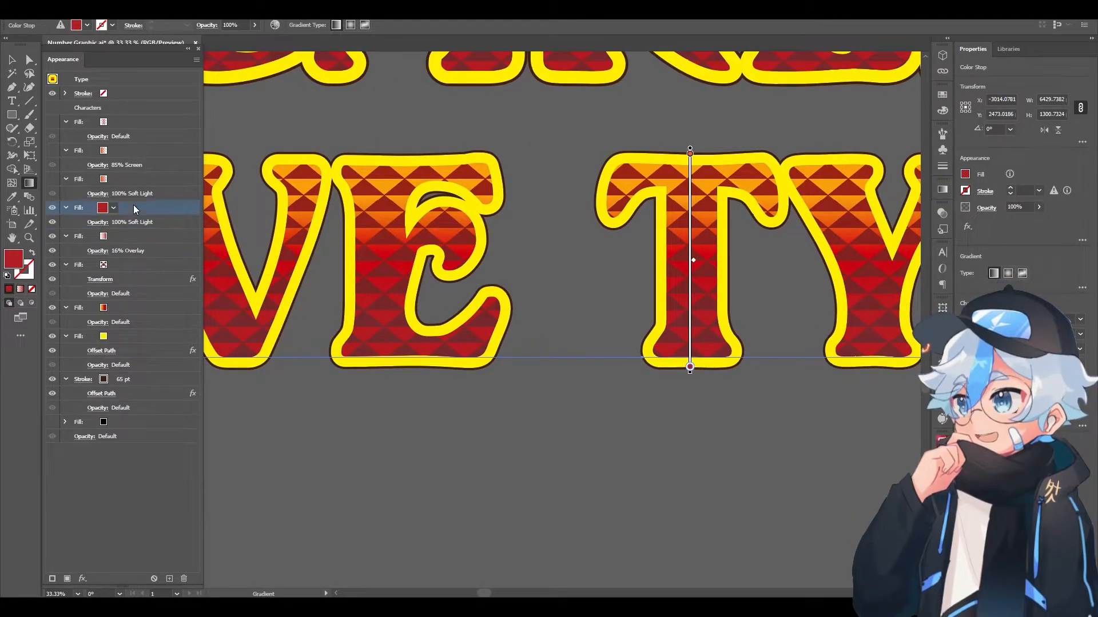
left_click(139, 235)
key("a")
left_click(400, 466)
left_click_drag(336, 441, 414, 446)
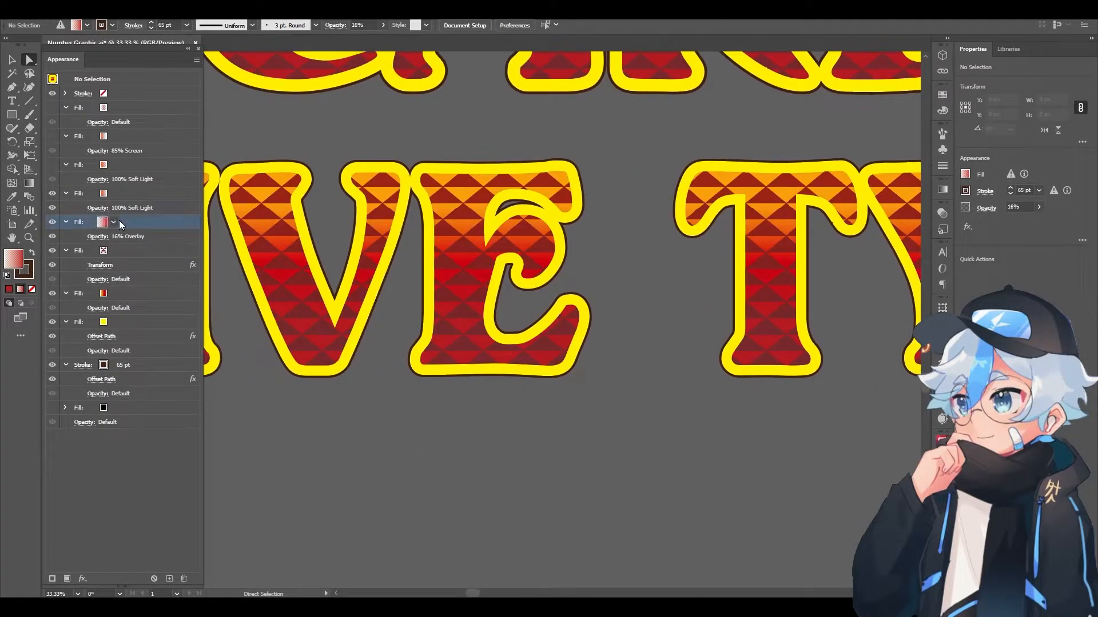
left_click_drag(379, 485, 486, 463)
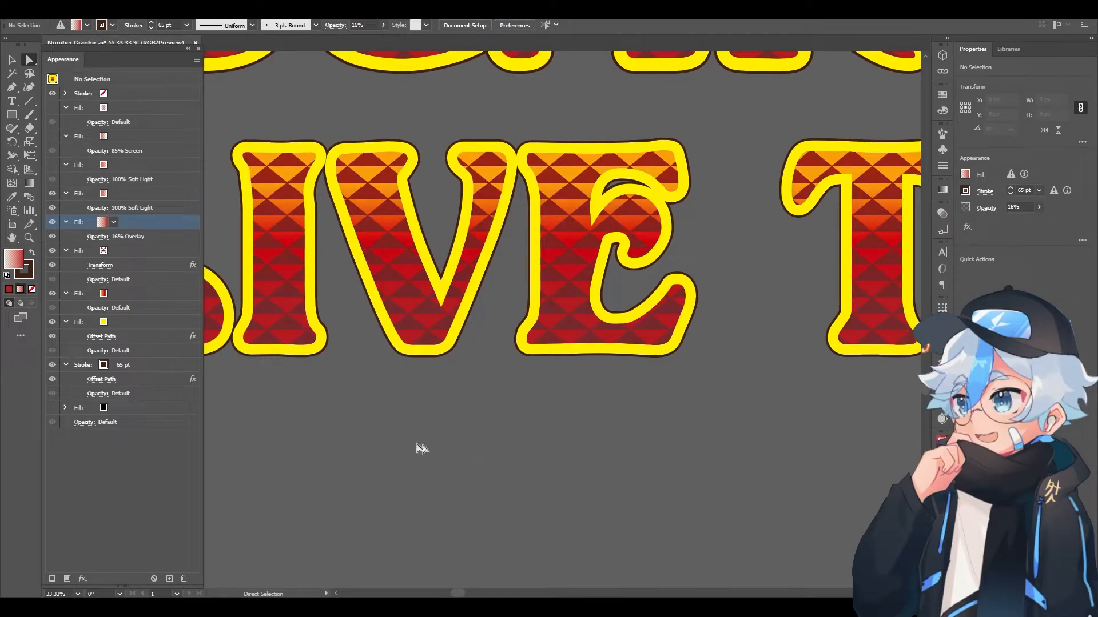
Show the upper 100% Soft Light gradient fill on LIVE TYPE! and deselect the text.
left_click(368, 271)
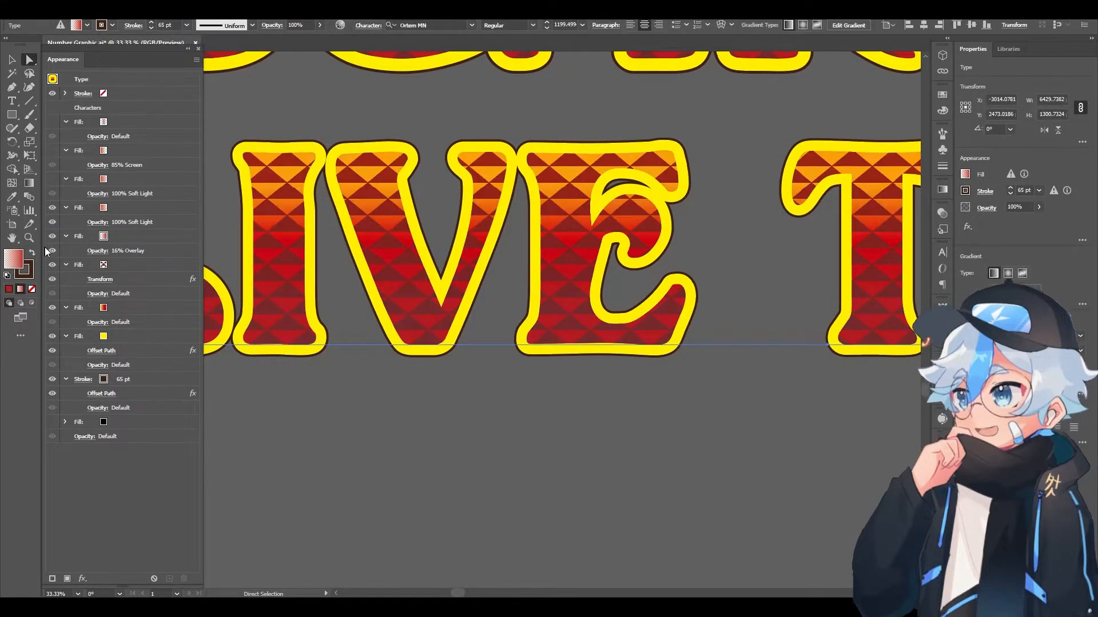
left_click(53, 236)
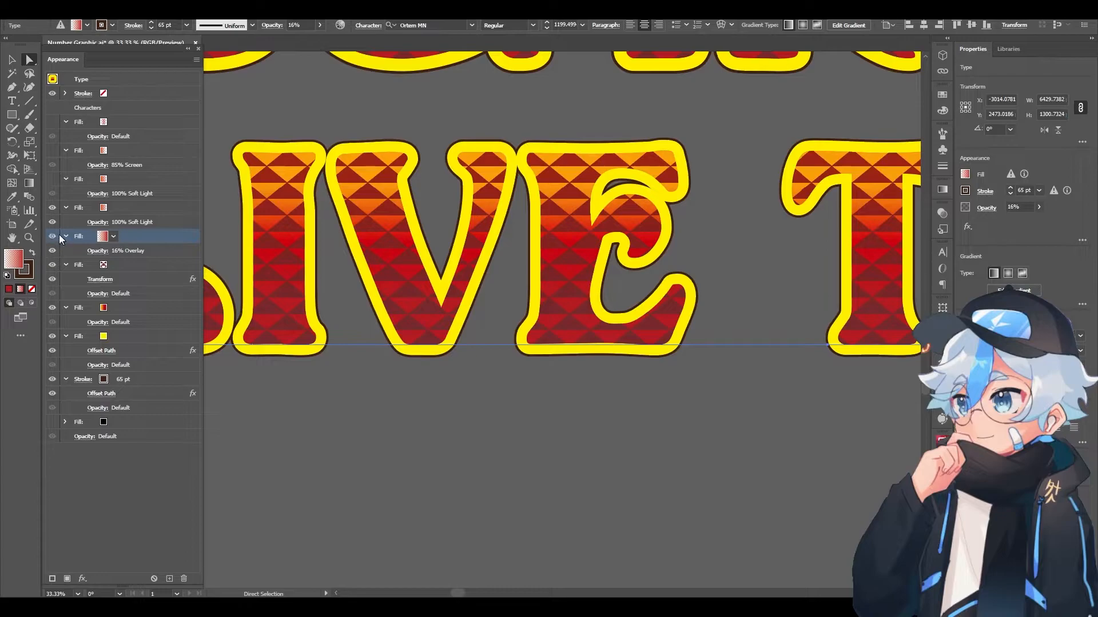
left_click(53, 180)
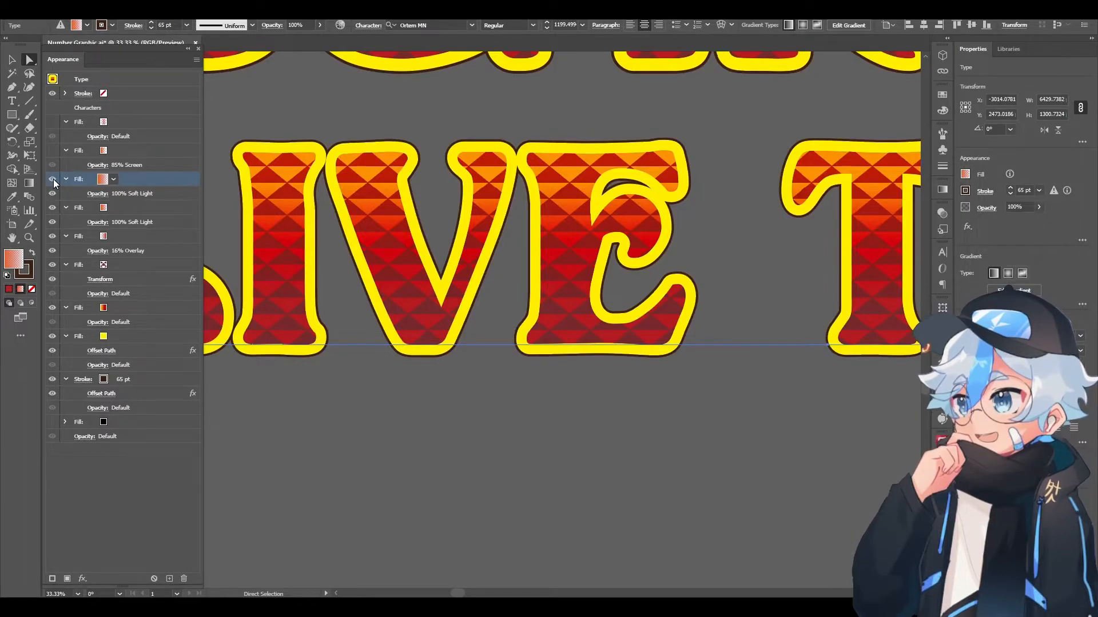
left_click(451, 518)
Compare the Soft Light shading at the top of LIVE TYPE! with the letters of the reference SCARLET logo.
left_click_drag(303, 218, 446, 498)
scroll(455, 385, "down", 5)
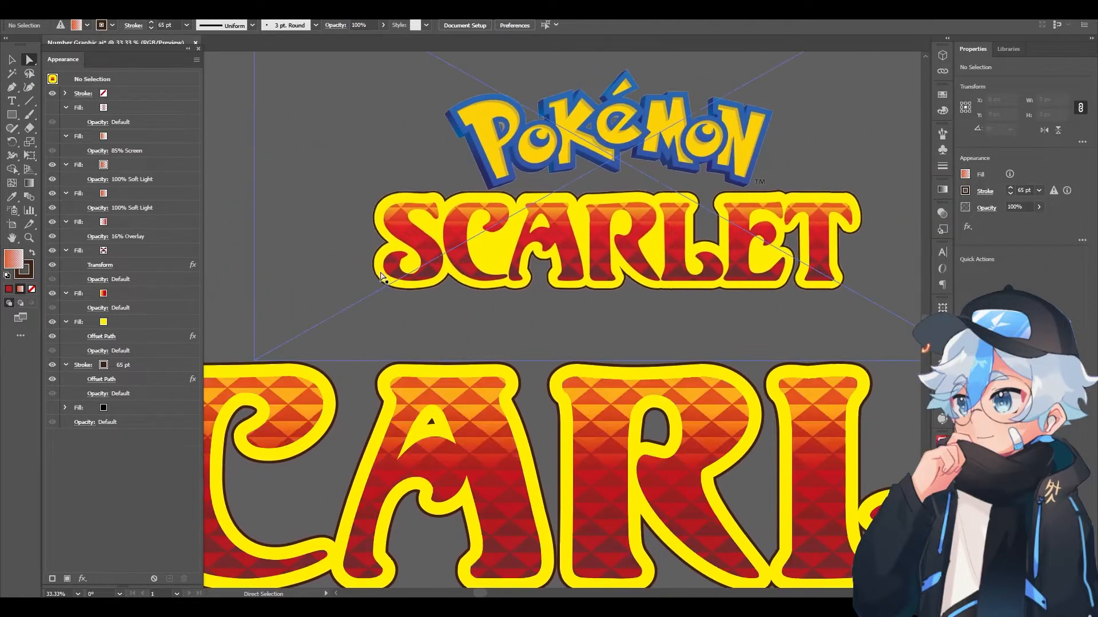
scroll(408, 204, "up", 10)
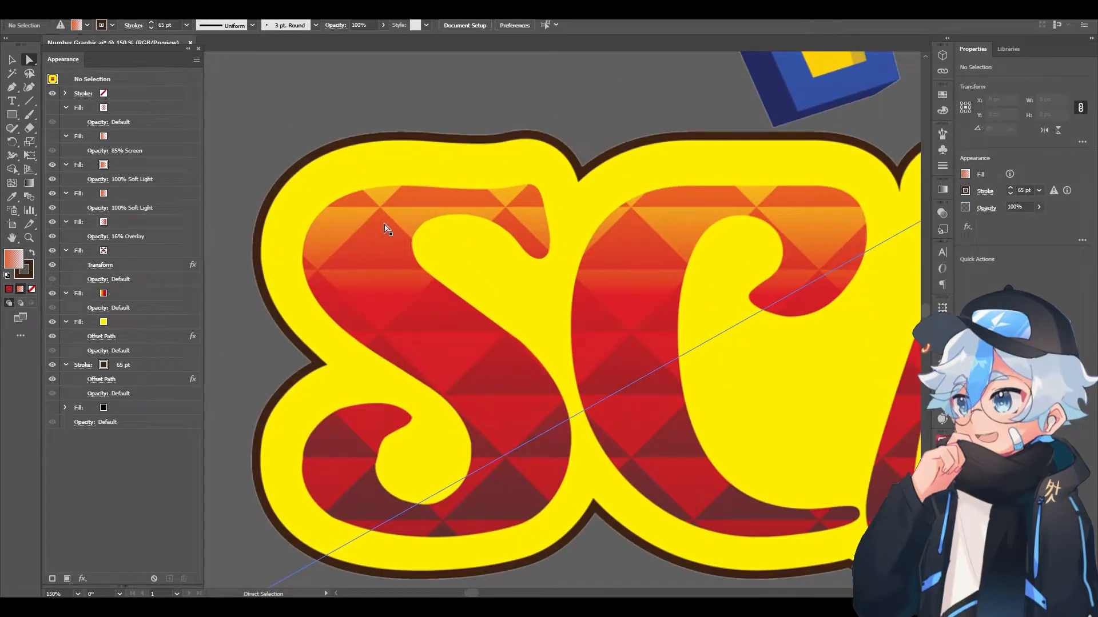
scroll(386, 229, "down", 10)
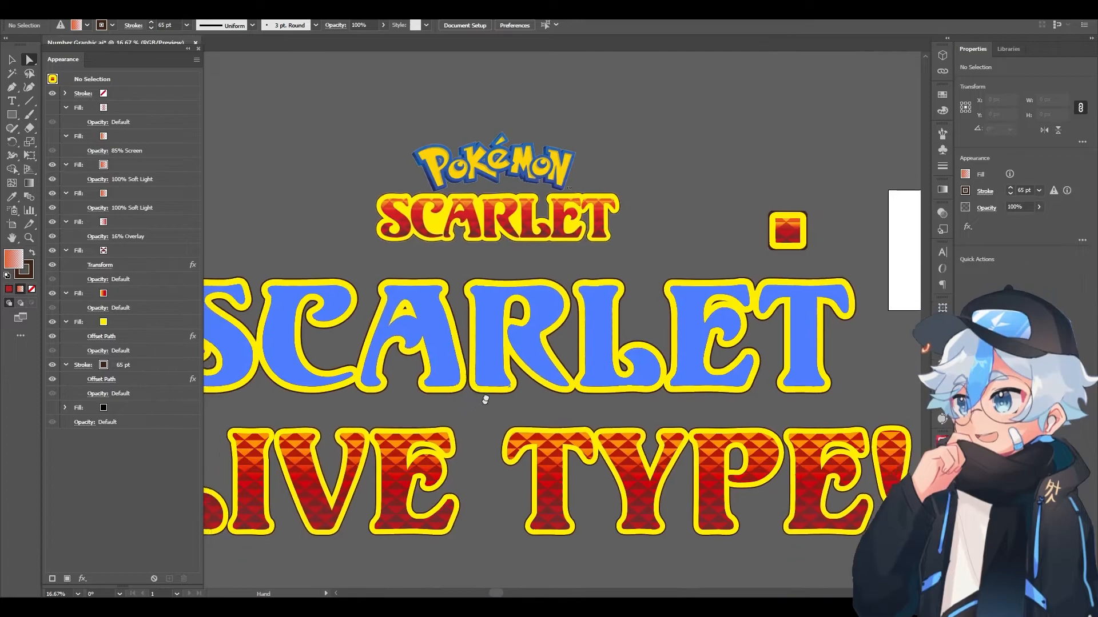
scroll(488, 362, "up", 3)
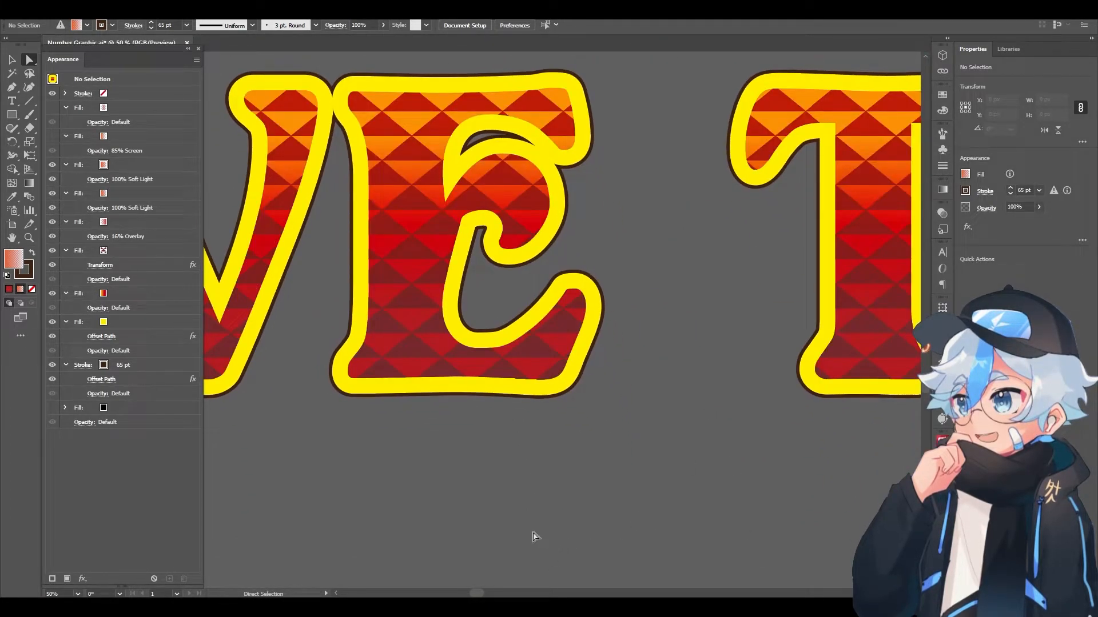
scroll(514, 528, "down", 1)
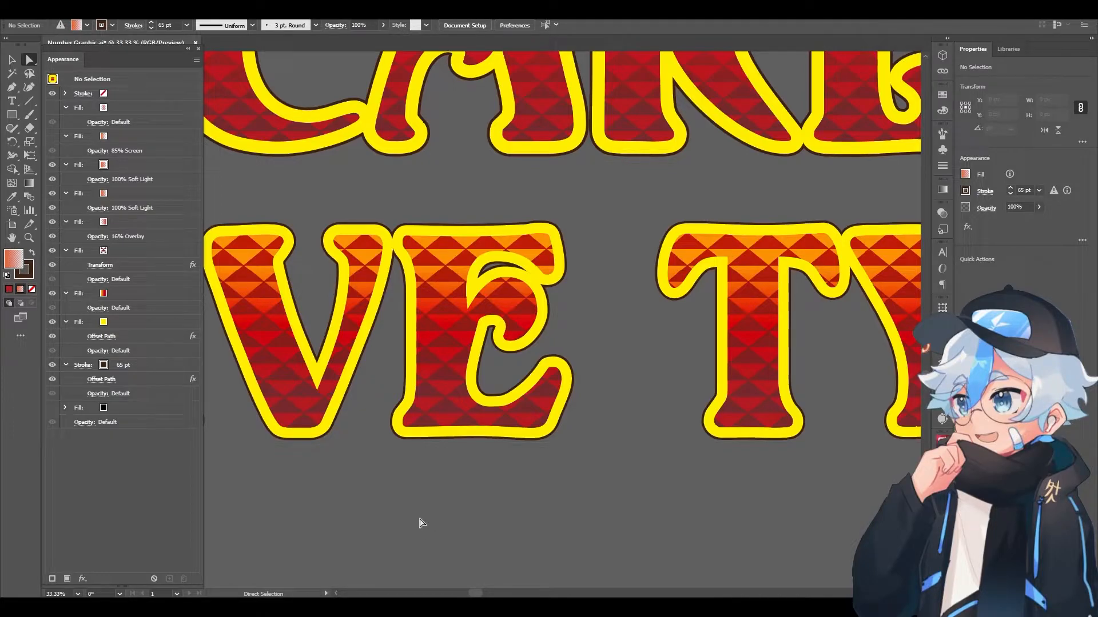
Show the 85% Screen gradient fill on LIVE TYPE!, toggling it to compare, and deselect the text.
left_click(434, 362)
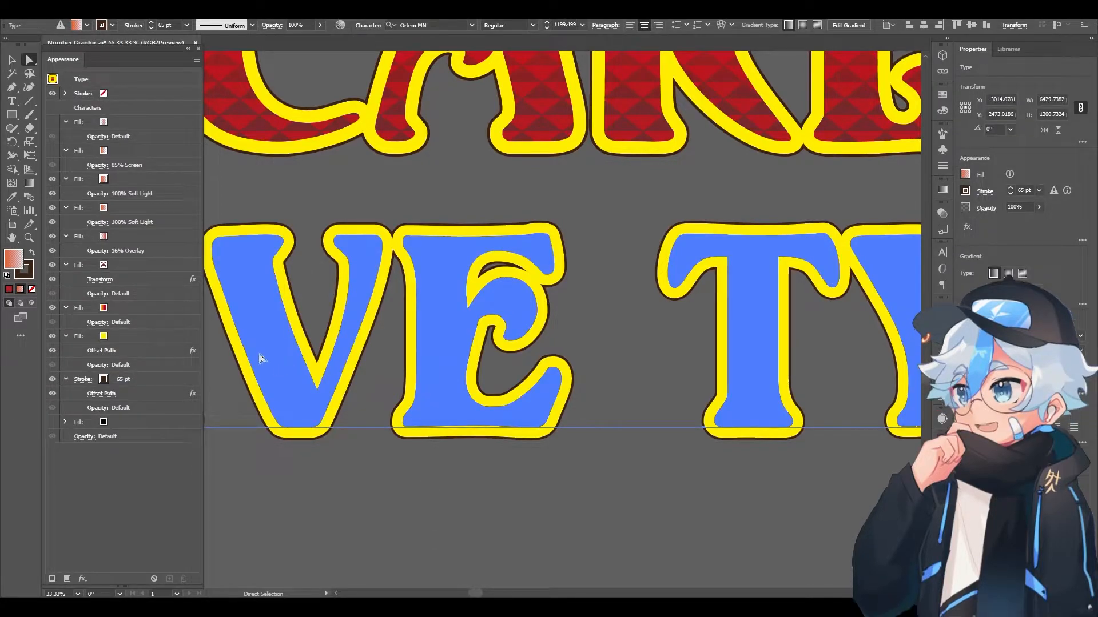
left_click(52, 151)
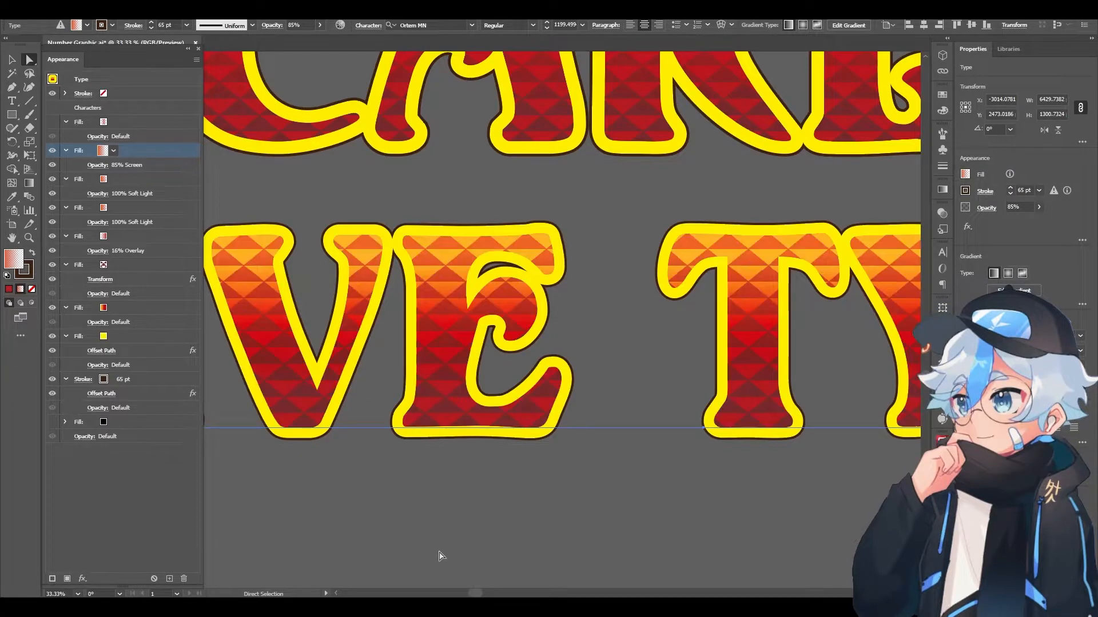
left_click(52, 150)
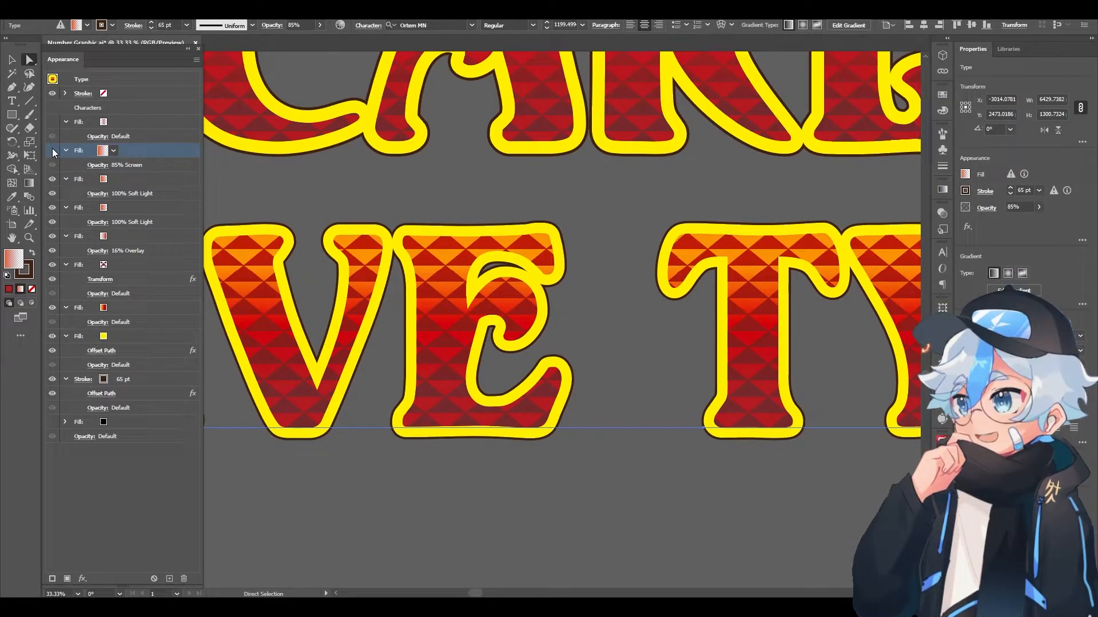
left_click(52, 151)
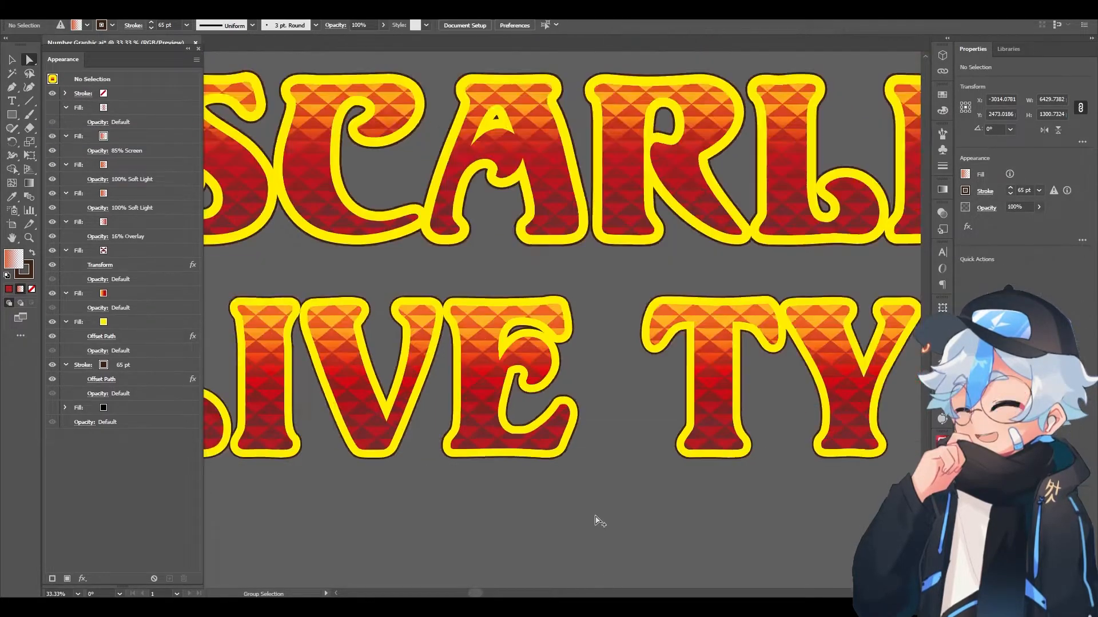
left_click(597, 518)
Examine the gradient and triangle shading along the reference SCARLET logo and compare it with LIVE TYPE!
scroll(597, 518, "down", 2)
scroll(446, 196, "up", 5)
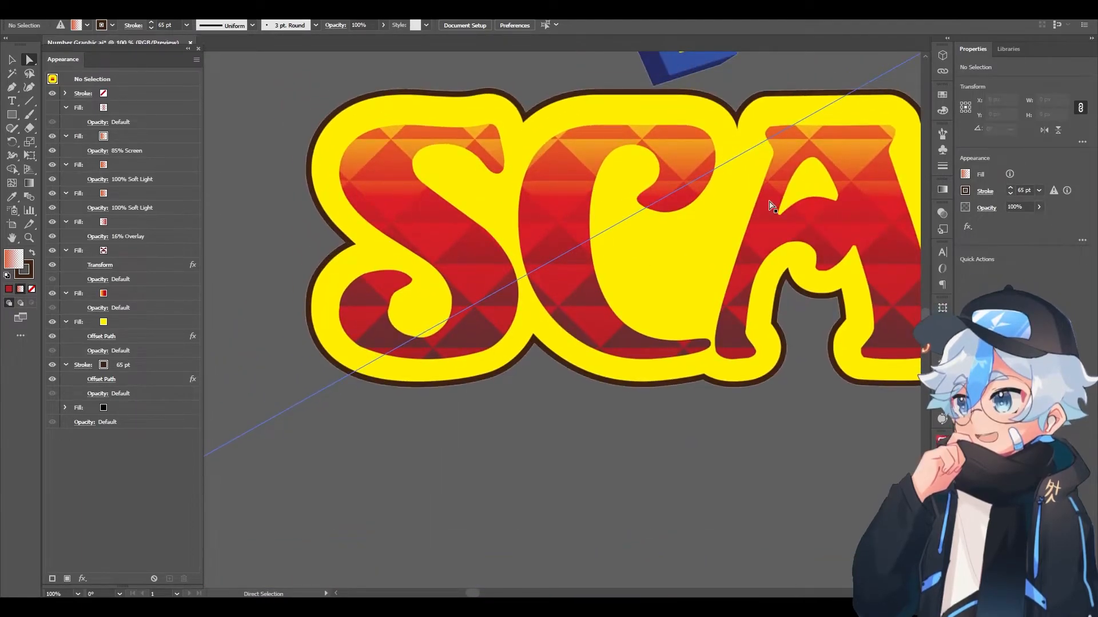
key("space")
left_click_drag(715, 272, 400, 275)
left_click_drag(635, 227, 484, 225)
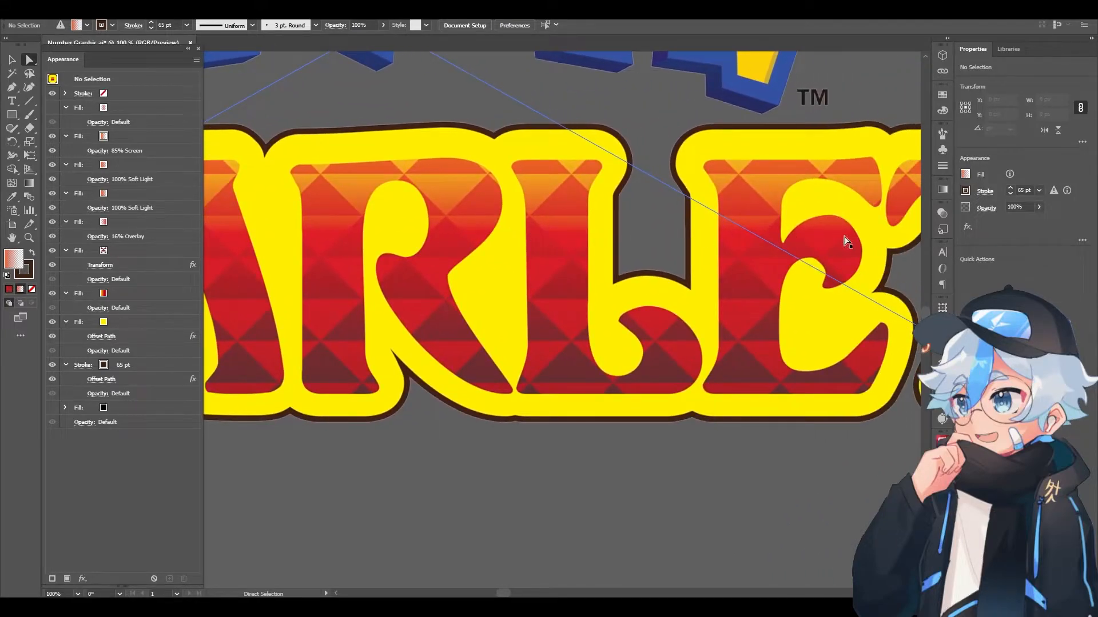
left_click_drag(367, 228, 578, 226)
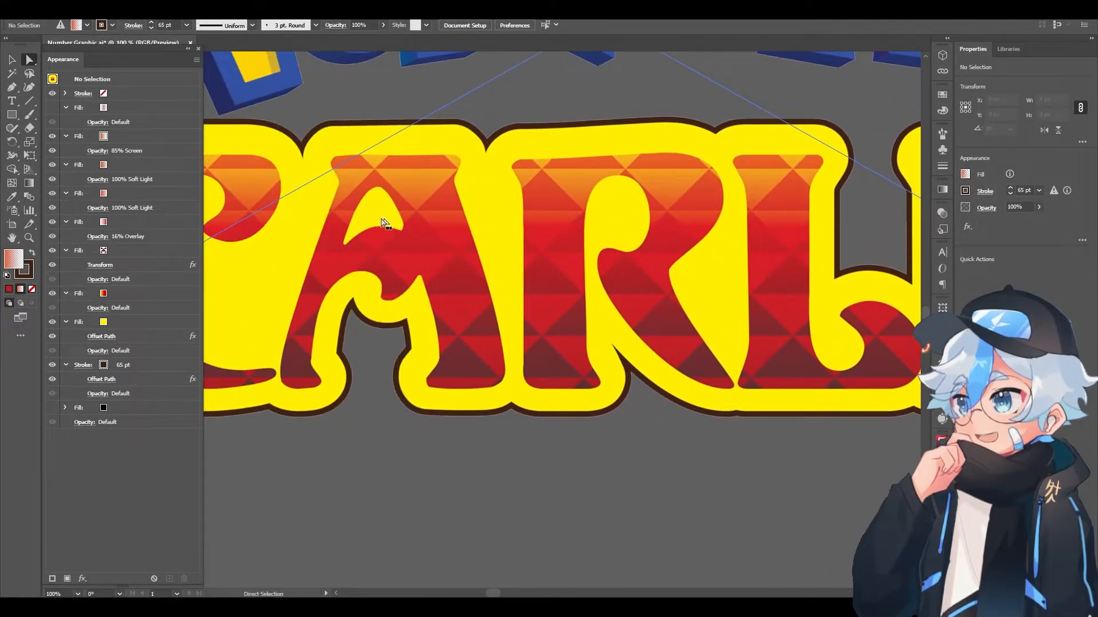
left_click_drag(473, 228, 642, 215)
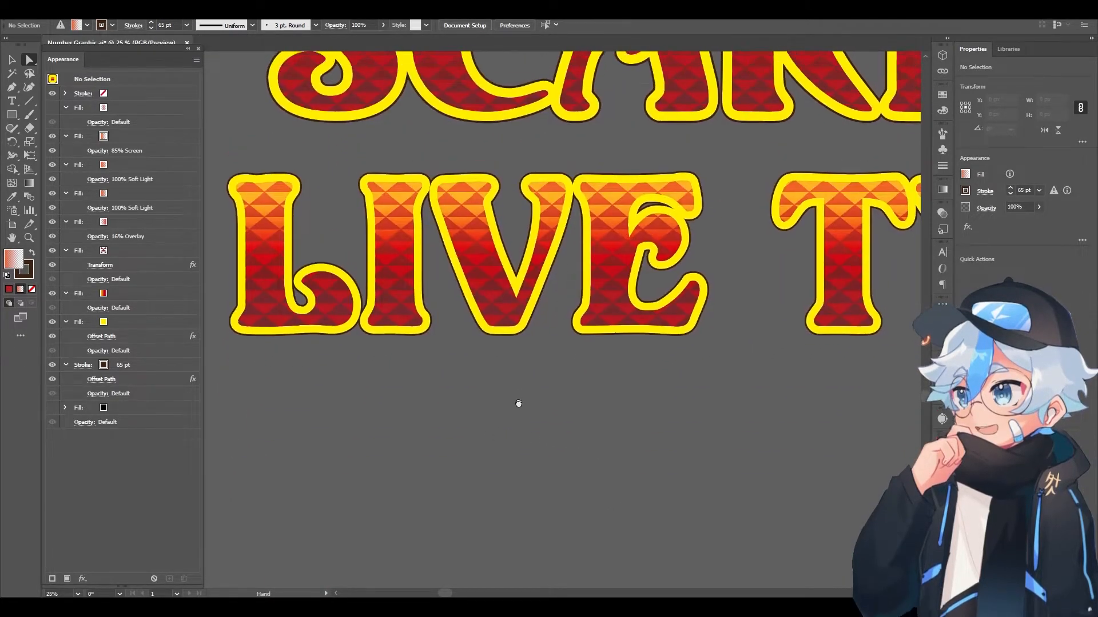
left_click_drag(518, 404, 520, 413)
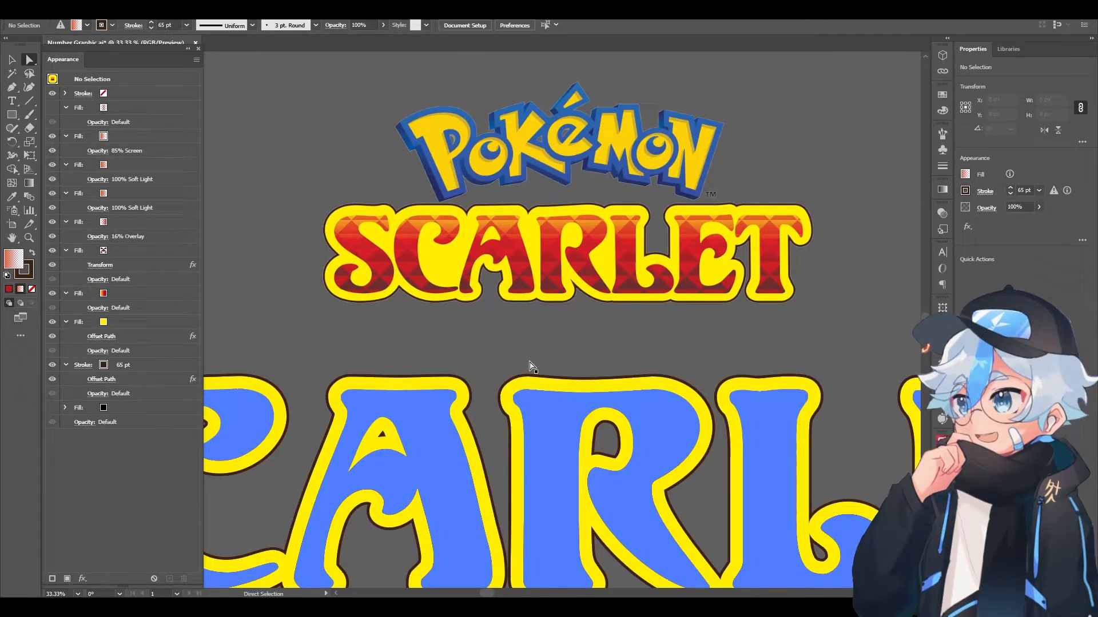
scroll(532, 366, "down", 10)
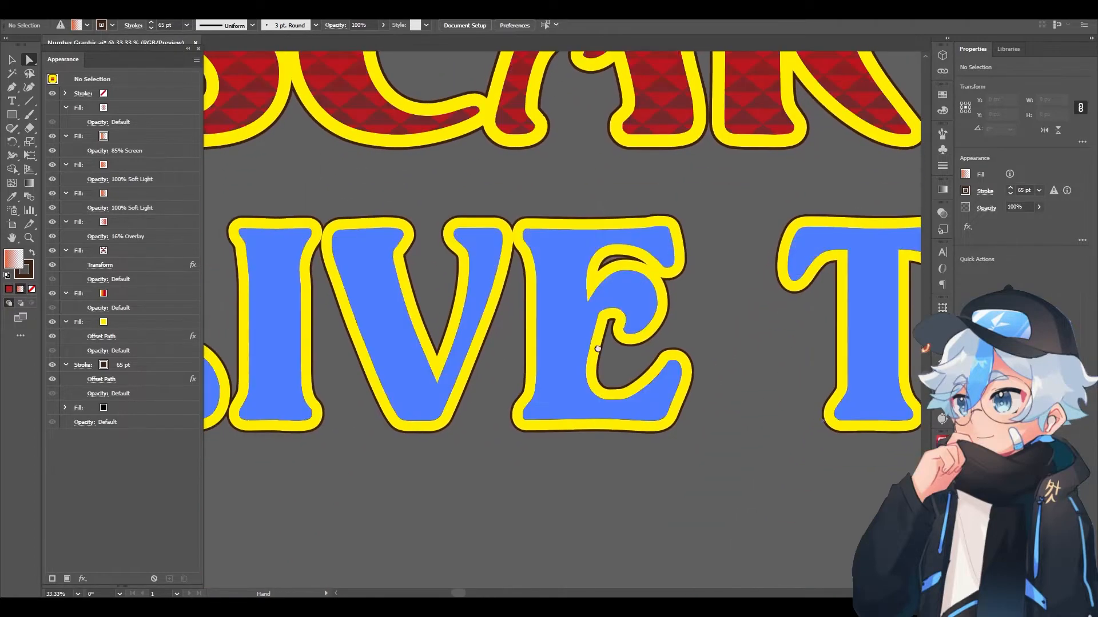
scroll(435, 470, "up", 8)
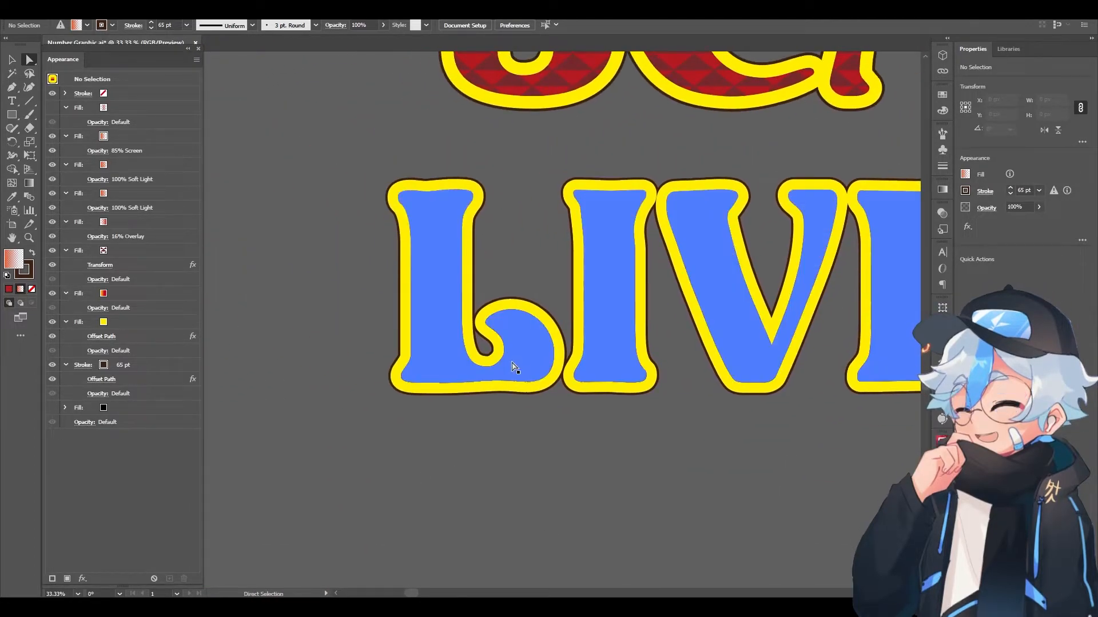
Show the topmost gradient fill on LIVE TYPE! and display its color stops with the Gradient tool.
left_click(507, 362)
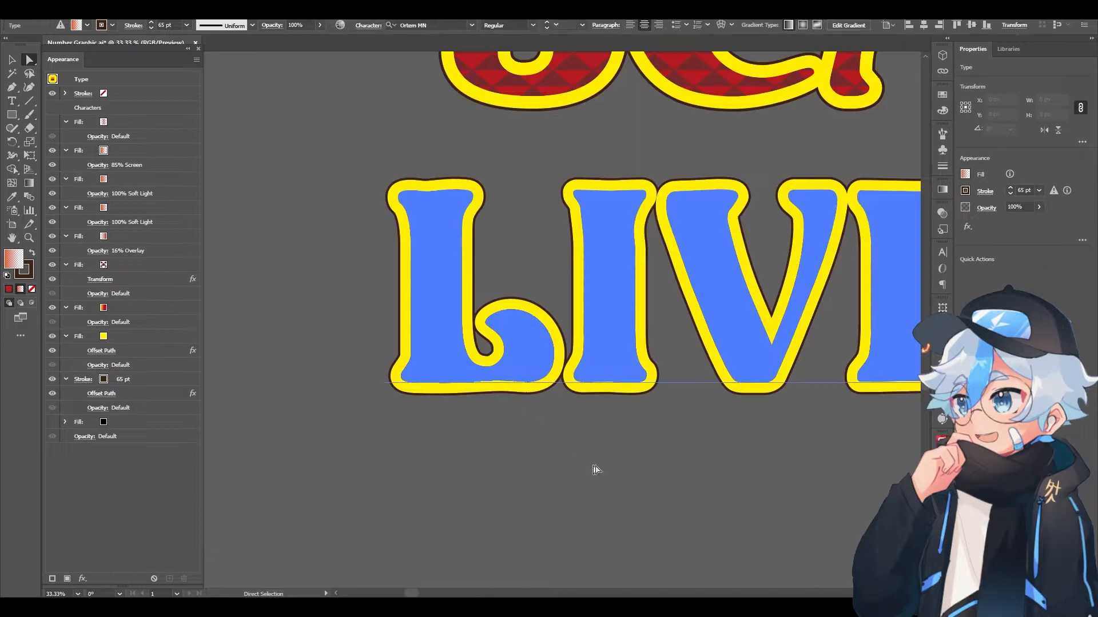
scroll(576, 461, "right", 5)
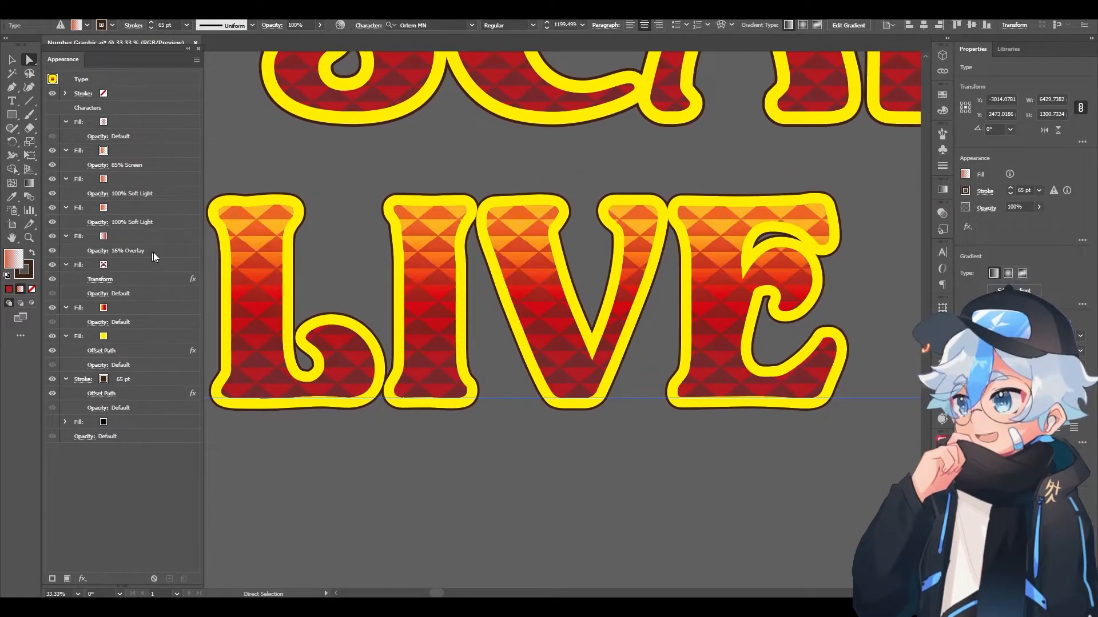
left_click(53, 121)
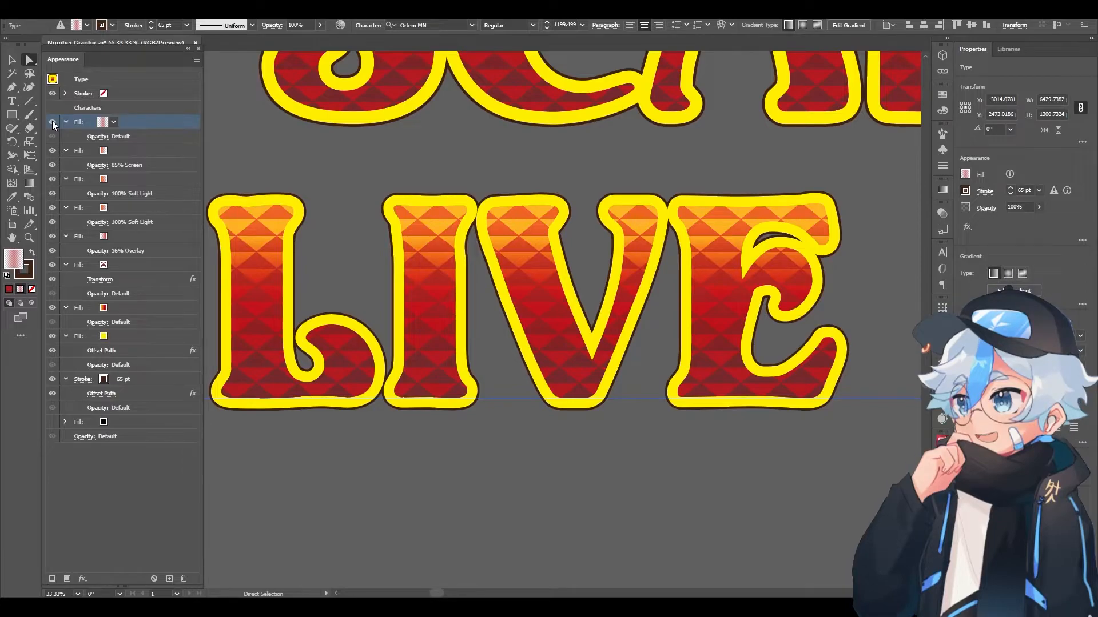
key("g")
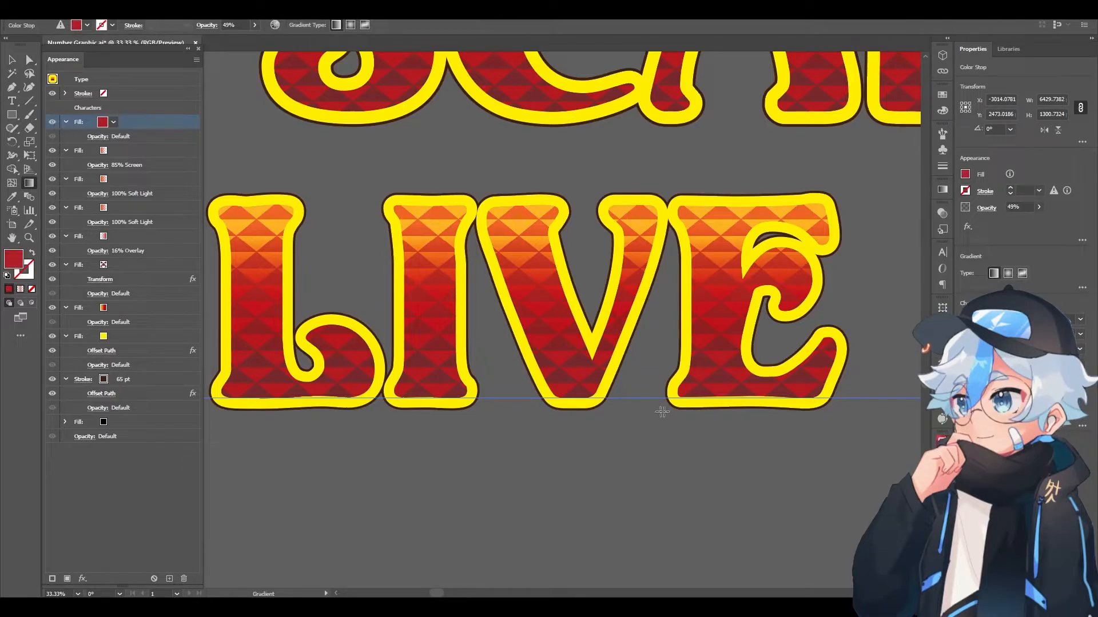
scroll(636, 408, "down", 4)
scroll(466, 369, "up", 3)
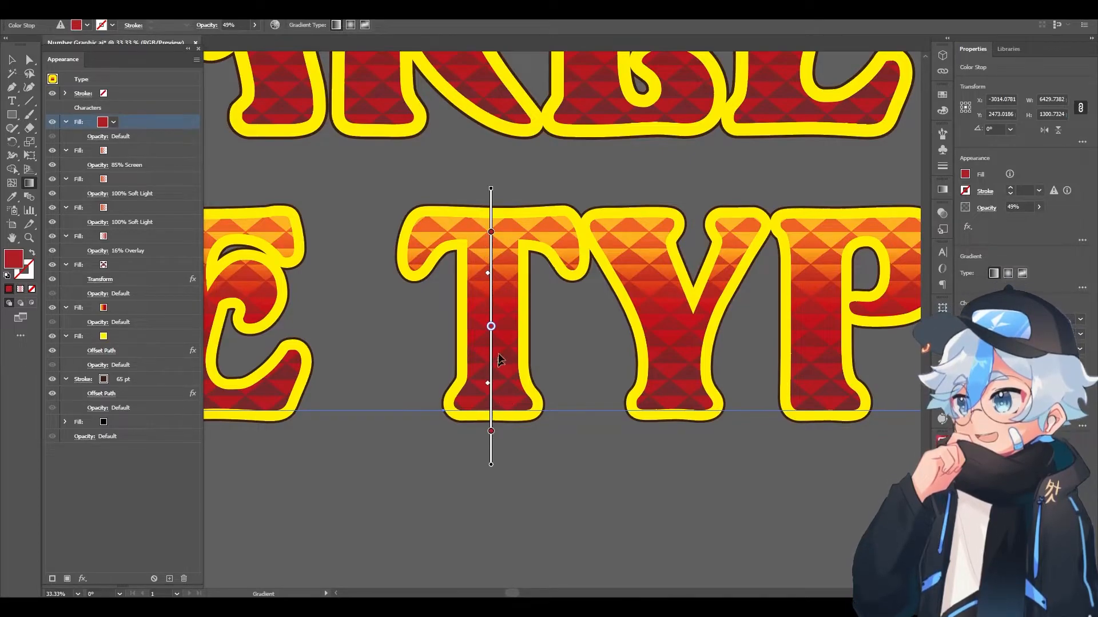
Deselect LIVE TYPE! and examine the finished shading across its letters beside the SCARLET lettering.
key("a")
left_click(625, 483)
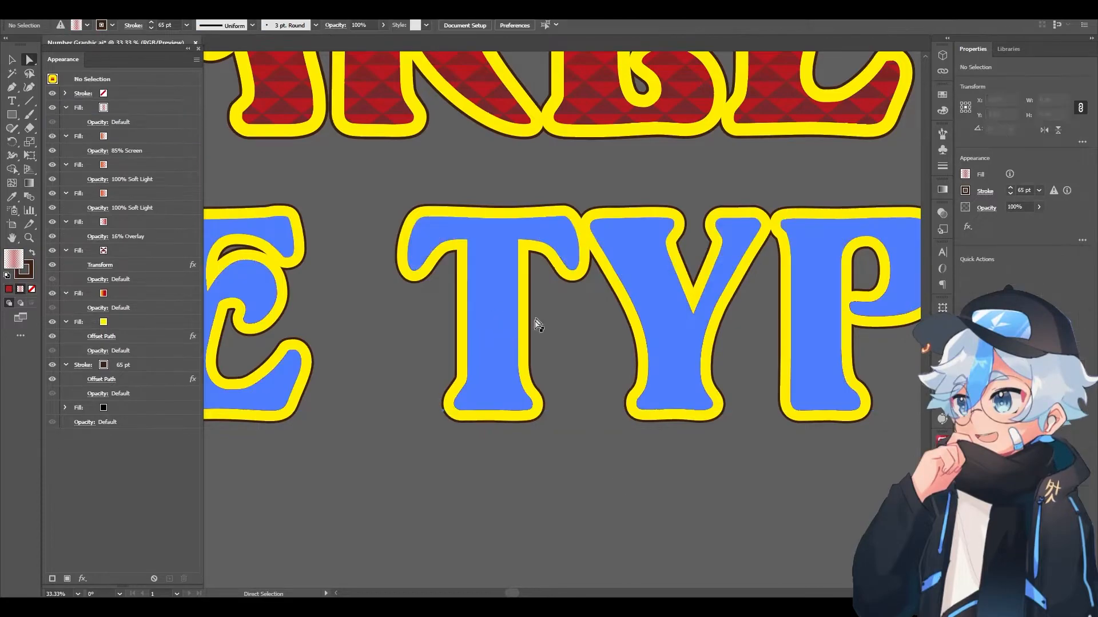
left_click_drag(432, 521, 548, 503)
left_click_drag(456, 499, 615, 464)
left_click_drag(534, 463, 574, 478)
left_click_drag(468, 479, 696, 480)
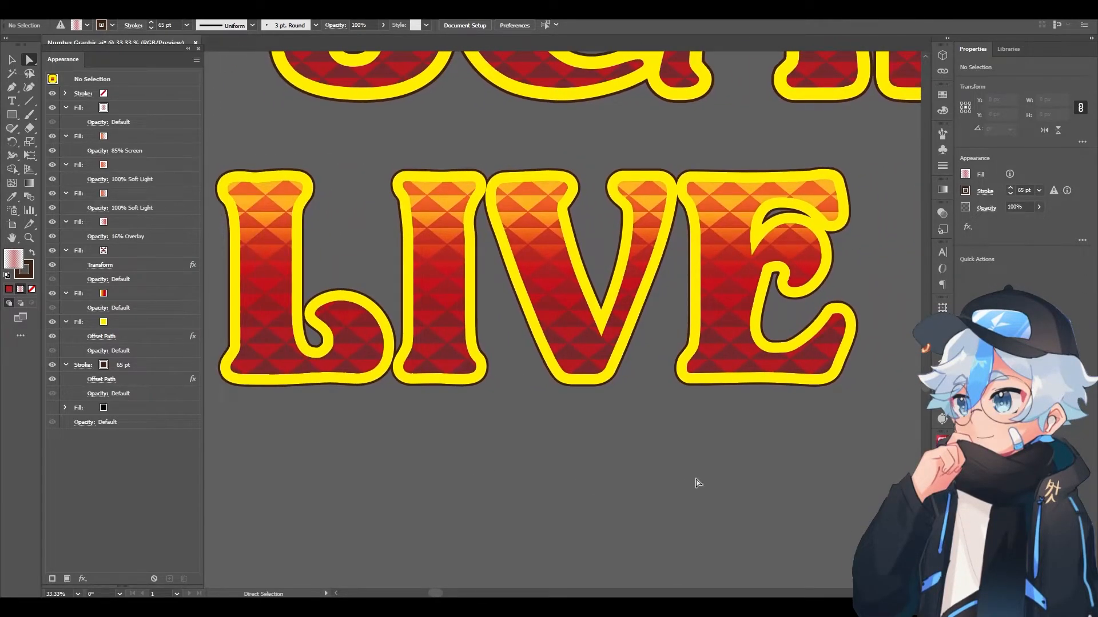
scroll(693, 482, "down", 1)
scroll(775, 497, "down", 1)
left_click_drag(777, 497, 541, 488)
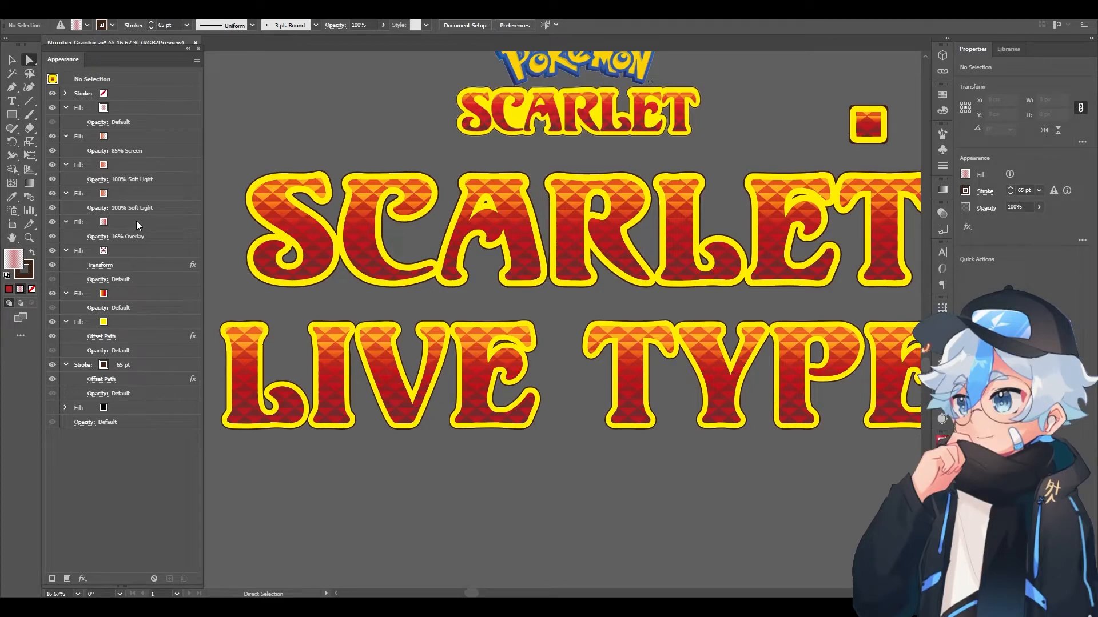
Place a copy of the LIVE TYPE! text directly below the original.
left_click(57, 222)
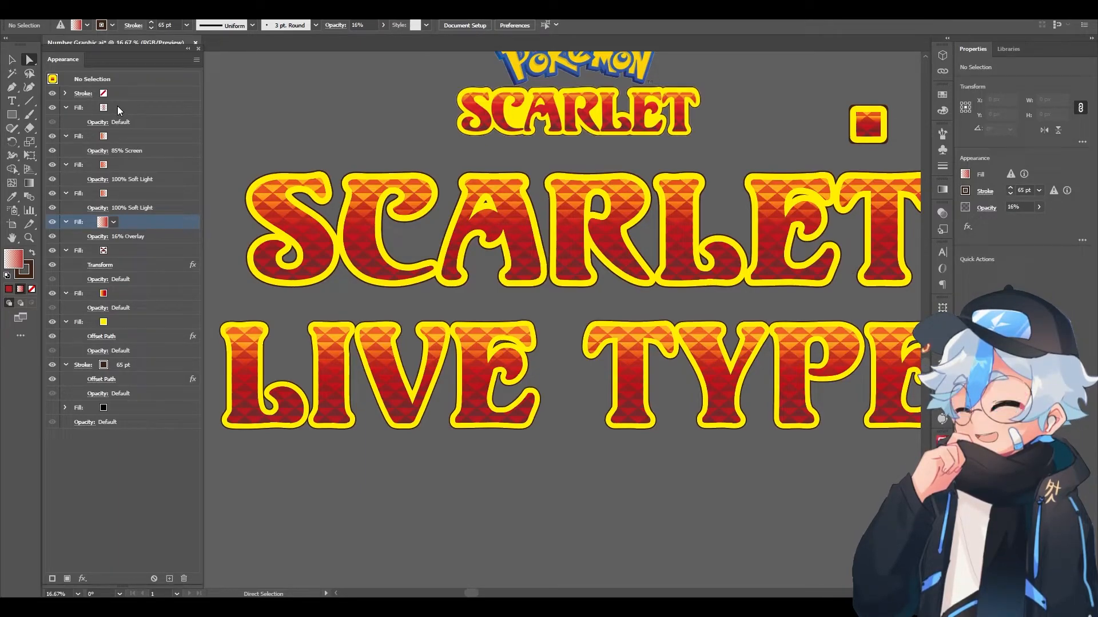
scroll(458, 491, "down", 1)
left_click_drag(513, 503, 598, 315)
left_click_drag(598, 238, 404, 547)
Move the small yellow shape out of the number 4's counter and off the artboard's right side.
left_click_drag(689, 249, 559, 298)
scroll(601, 265, "up", 2)
left_click_drag(736, 236, 645, 296)
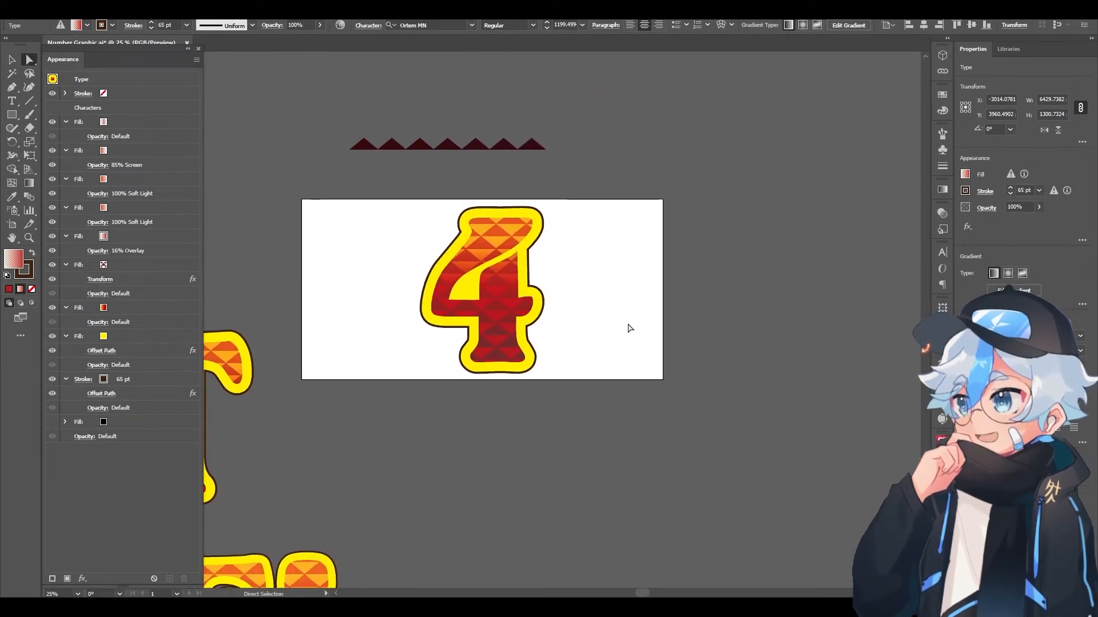
left_click_drag(515, 465, 569, 452)
left_click_drag(506, 427, 537, 400)
left_click(576, 265)
left_click_drag(554, 253, 789, 229)
Replace the number 4 on the white artboard with 5 as live text and deselect it.
double_click(541, 266)
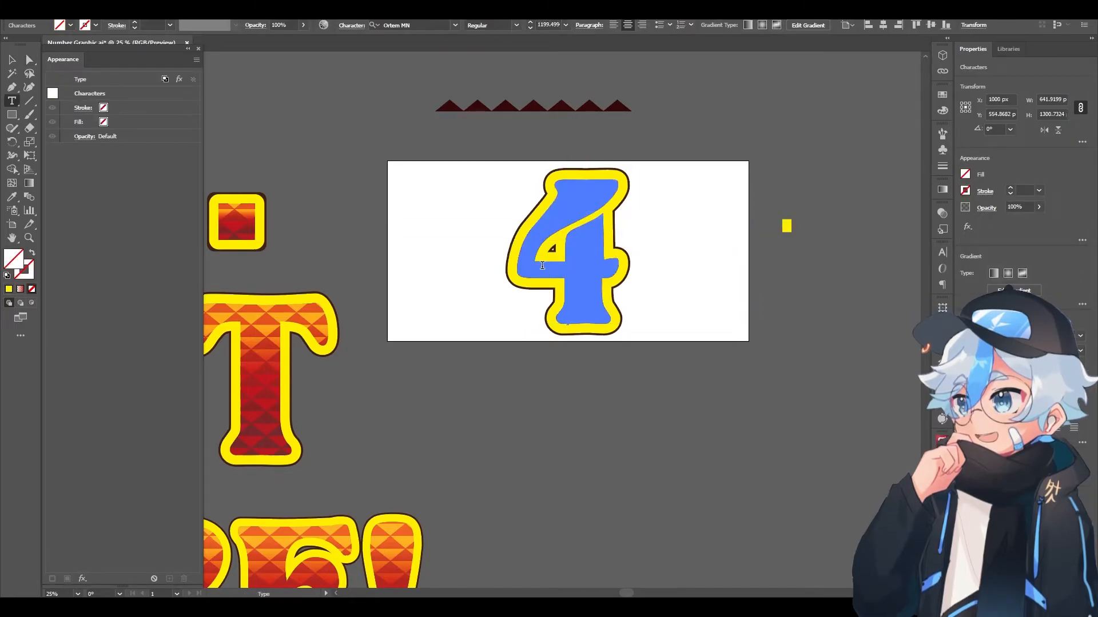
type("5")
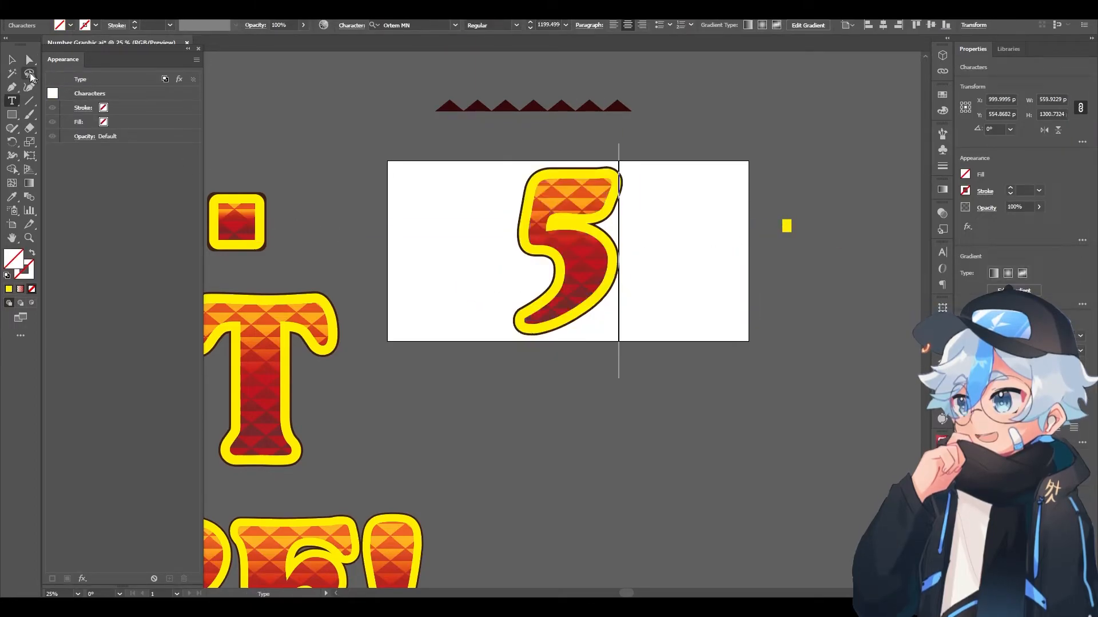
left_click(30, 60)
left_click(724, 443)
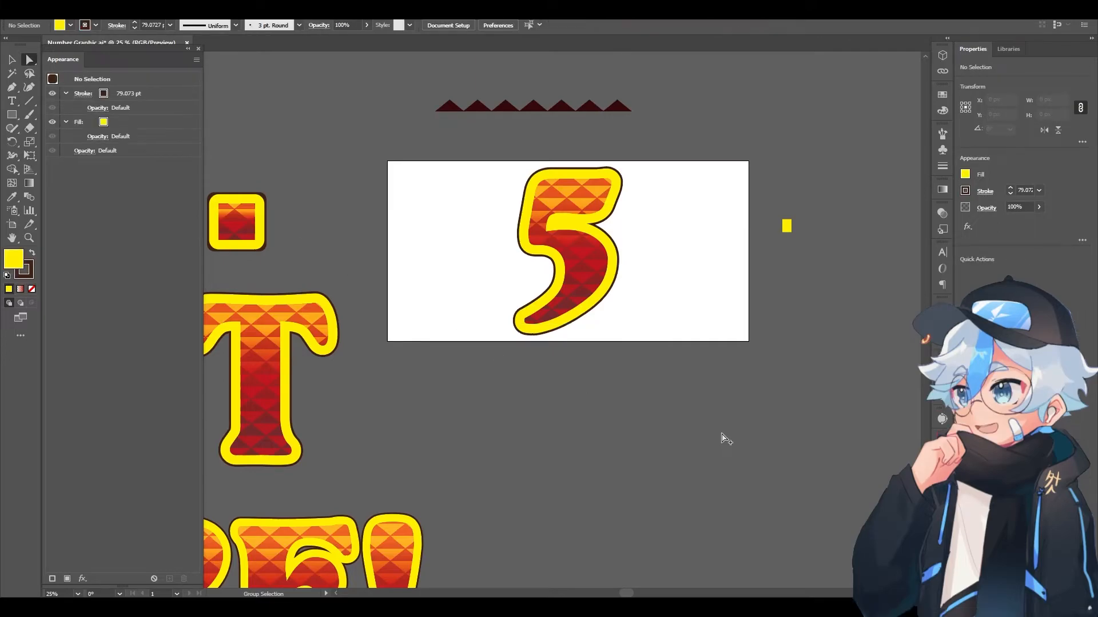
Change the font of the lower LIVE TYPE! copy to Comic Sans MS Bold and deselect it.
scroll(723, 439, "down", 3)
left_click_drag(401, 572, 597, 333)
scroll(597, 333, "up", 2)
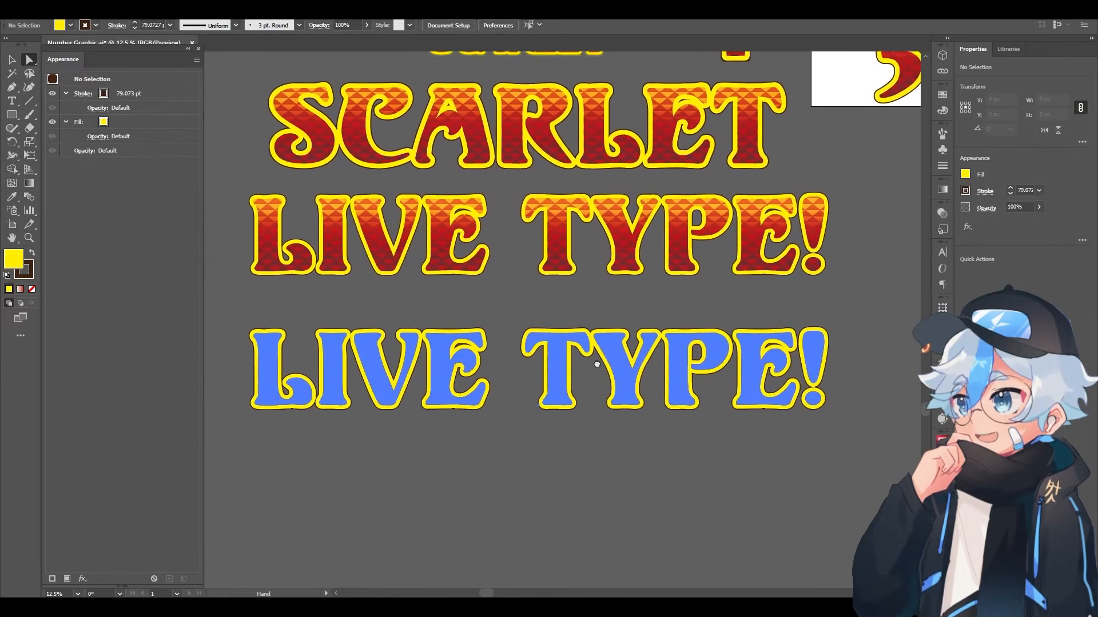
left_click_drag(621, 397, 618, 391)
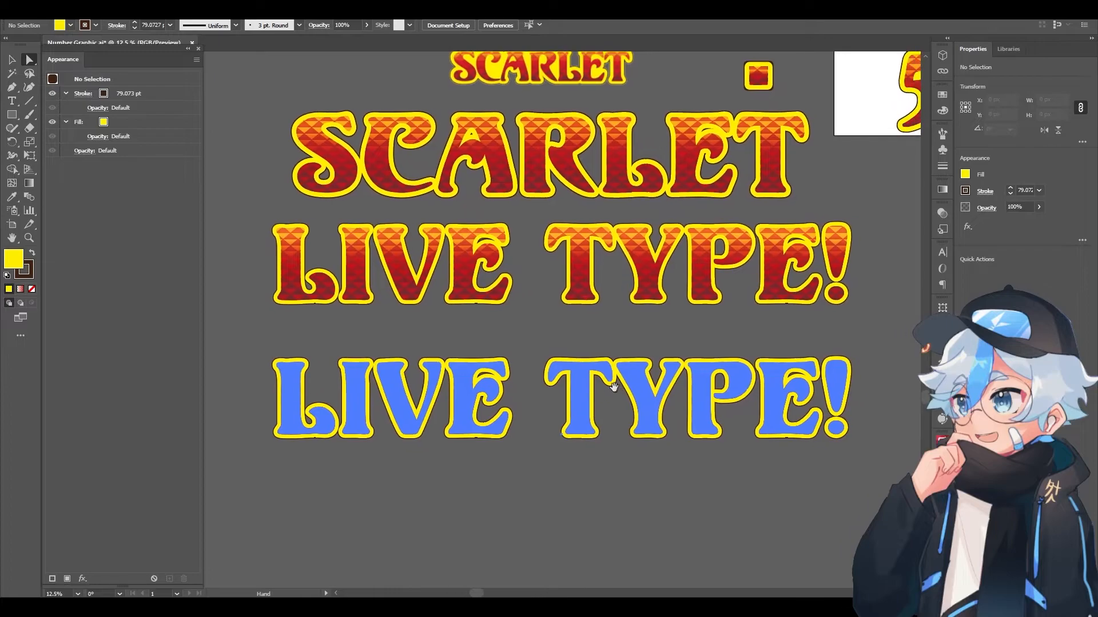
left_click(618, 392)
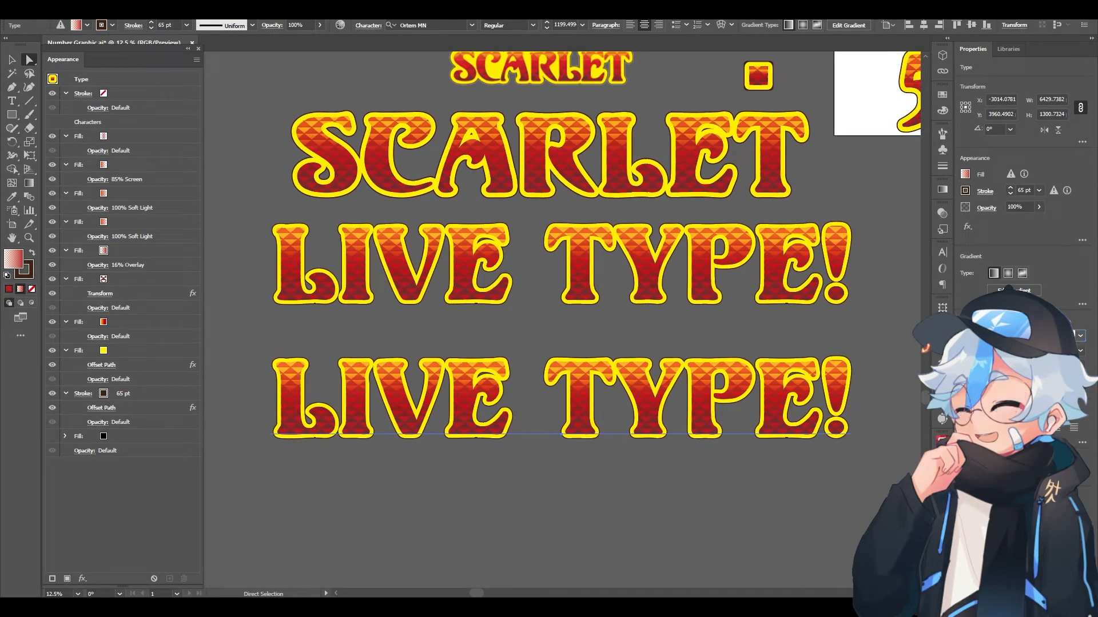
left_click(1080, 335)
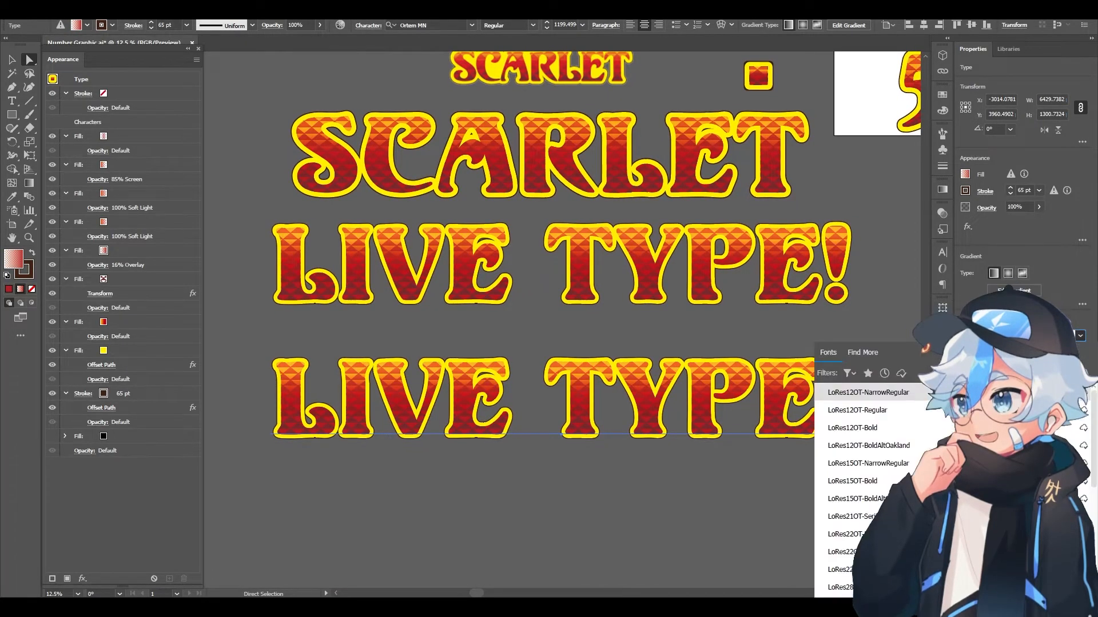
type("comic")
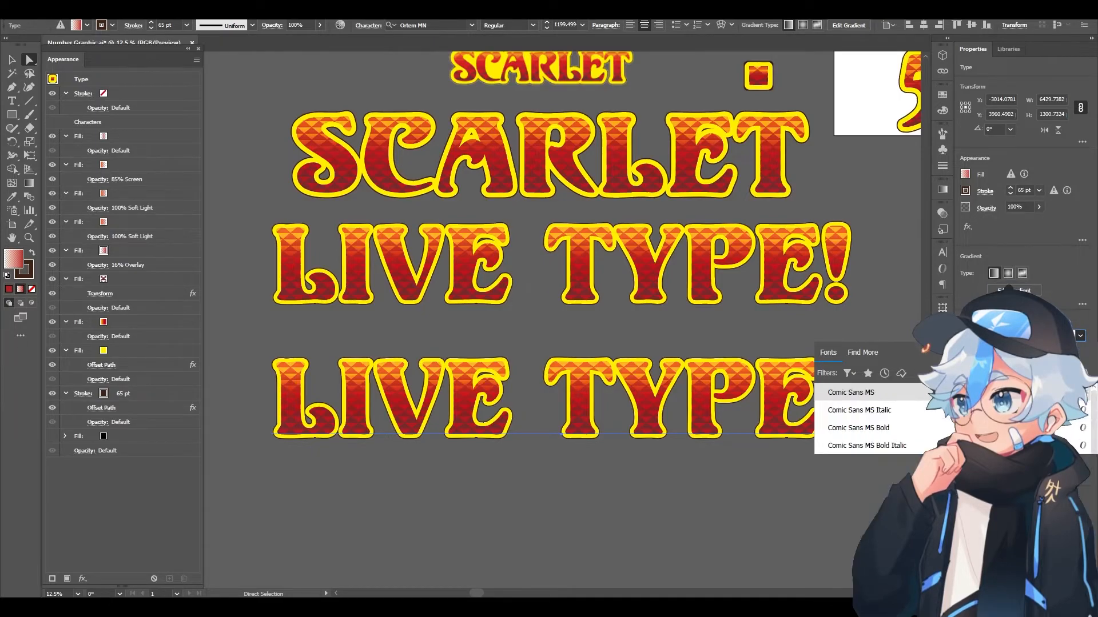
left_click(886, 429)
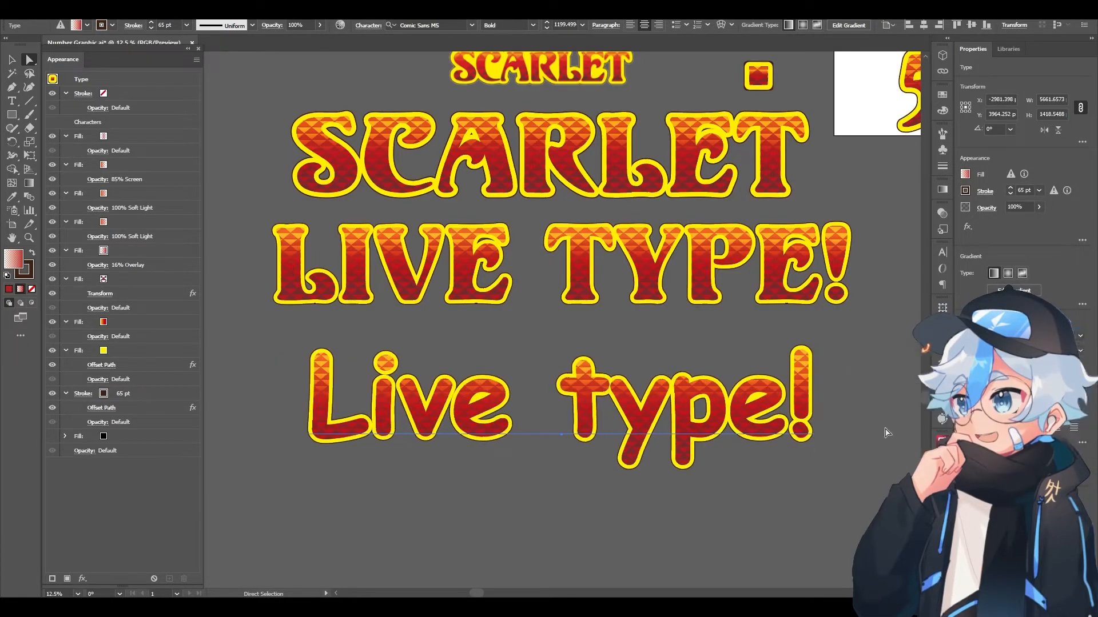
left_click(580, 527)
left_click_drag(580, 527, 573, 493)
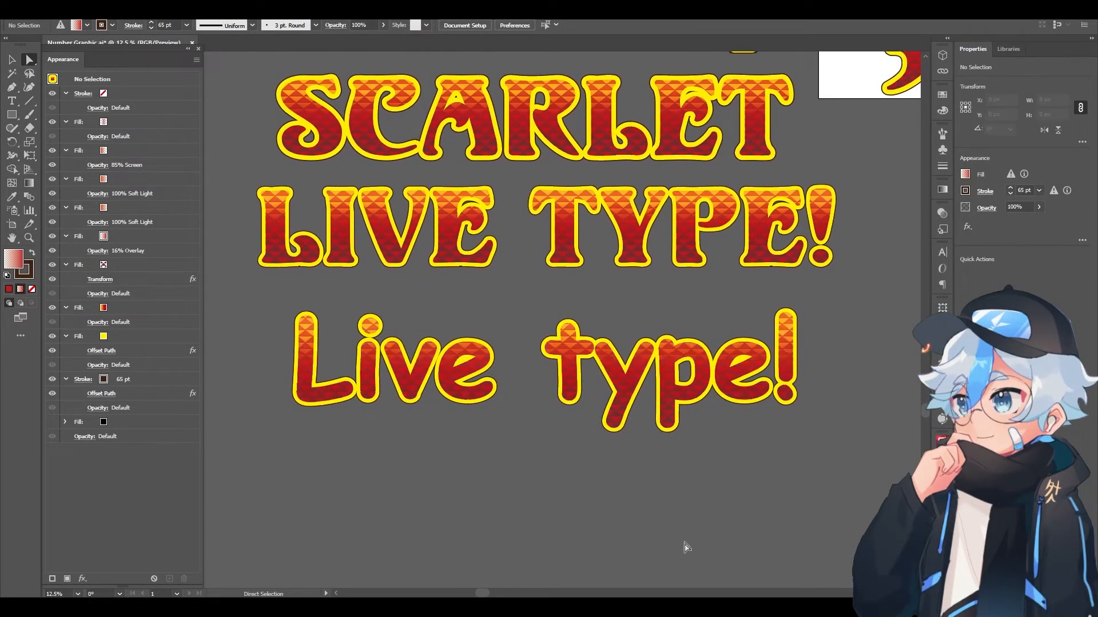
Set the lower Live type! text in Roc Grotesk Wide ExtraBold.
left_click(640, 371)
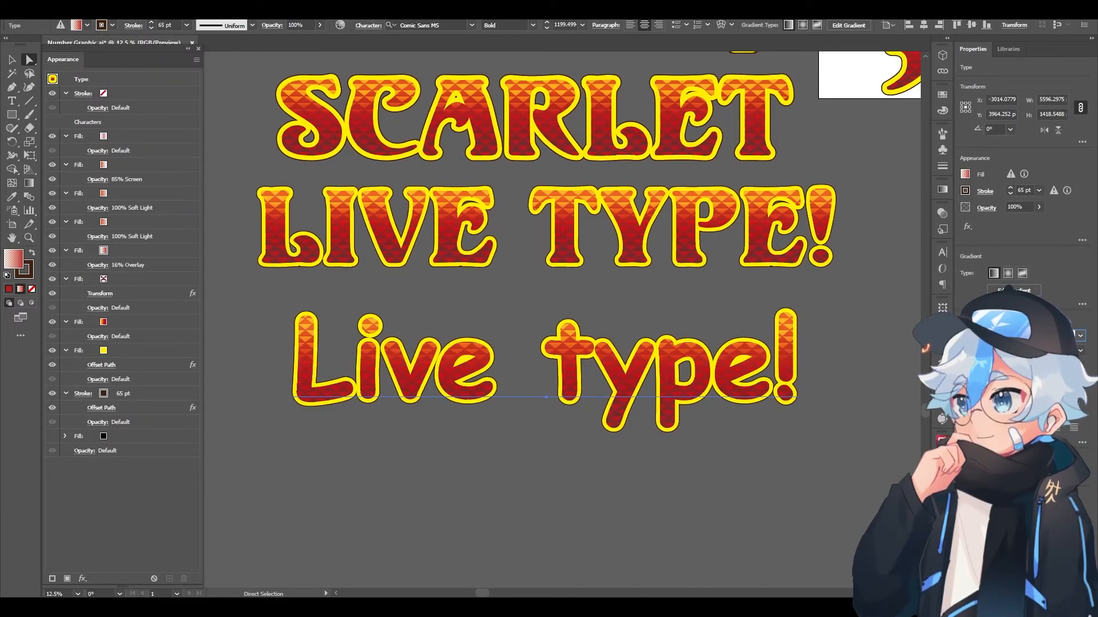
type("paroc")
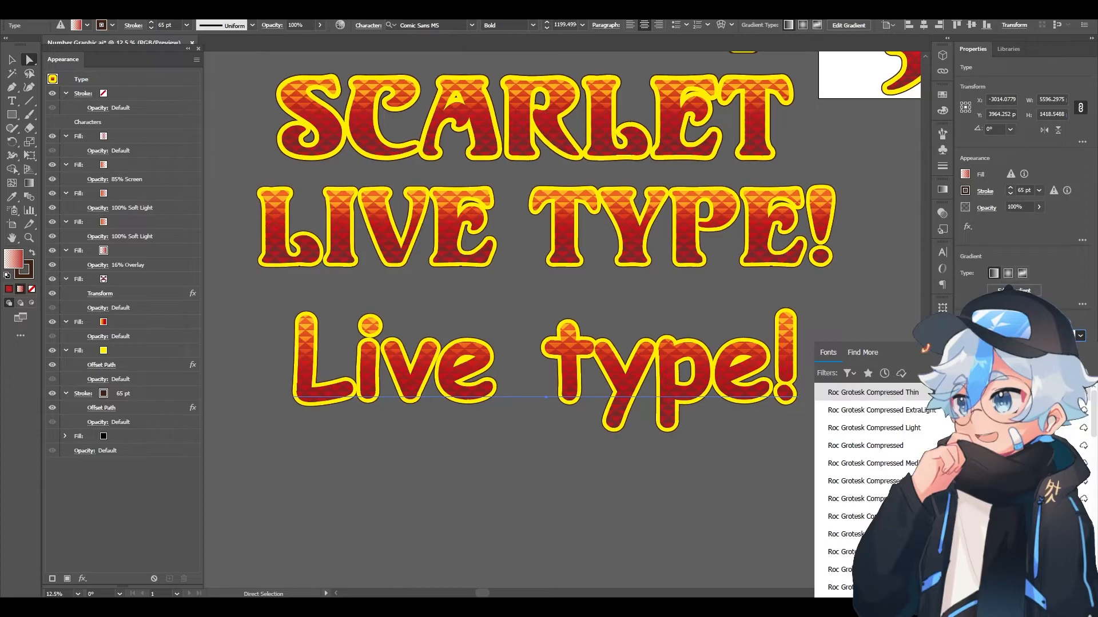
scroll(875, 410, "down", 5)
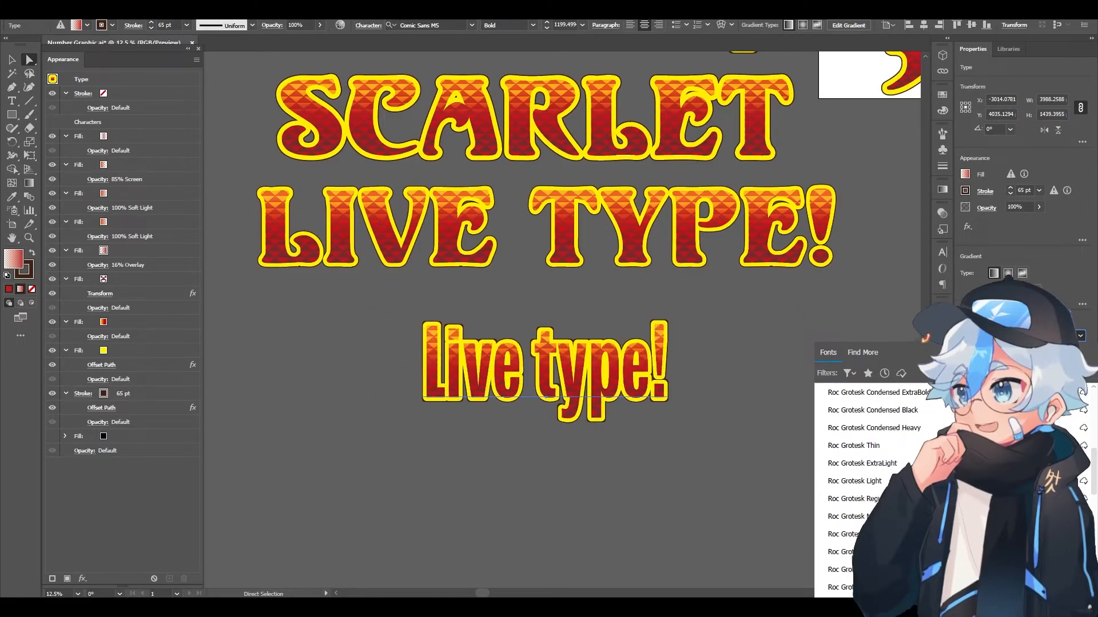
scroll(875, 516, "down", 4)
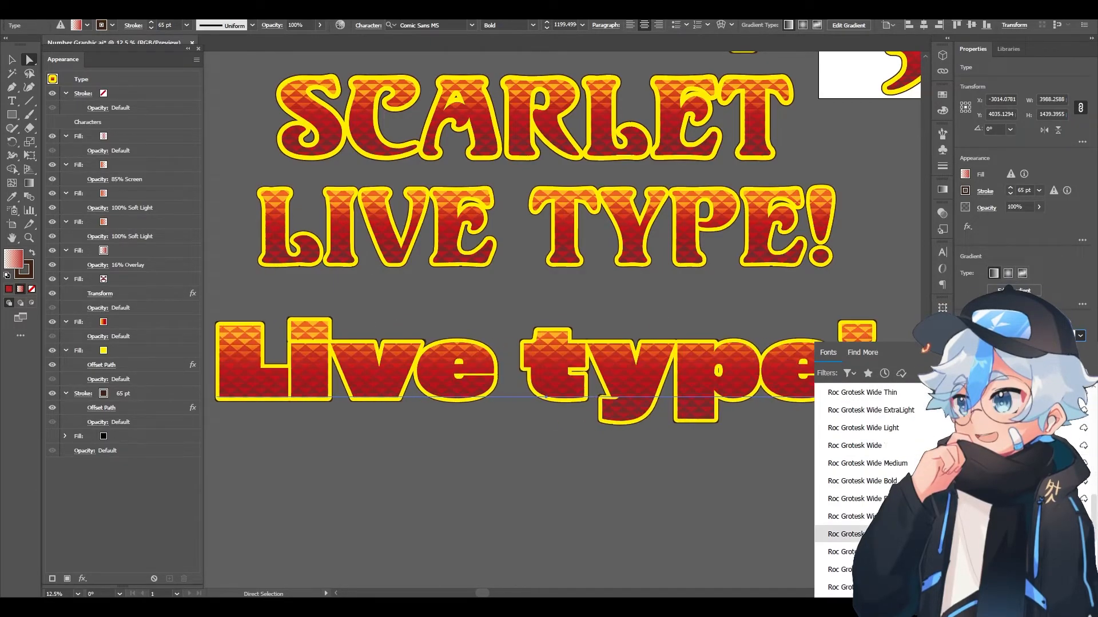
left_click(852, 516)
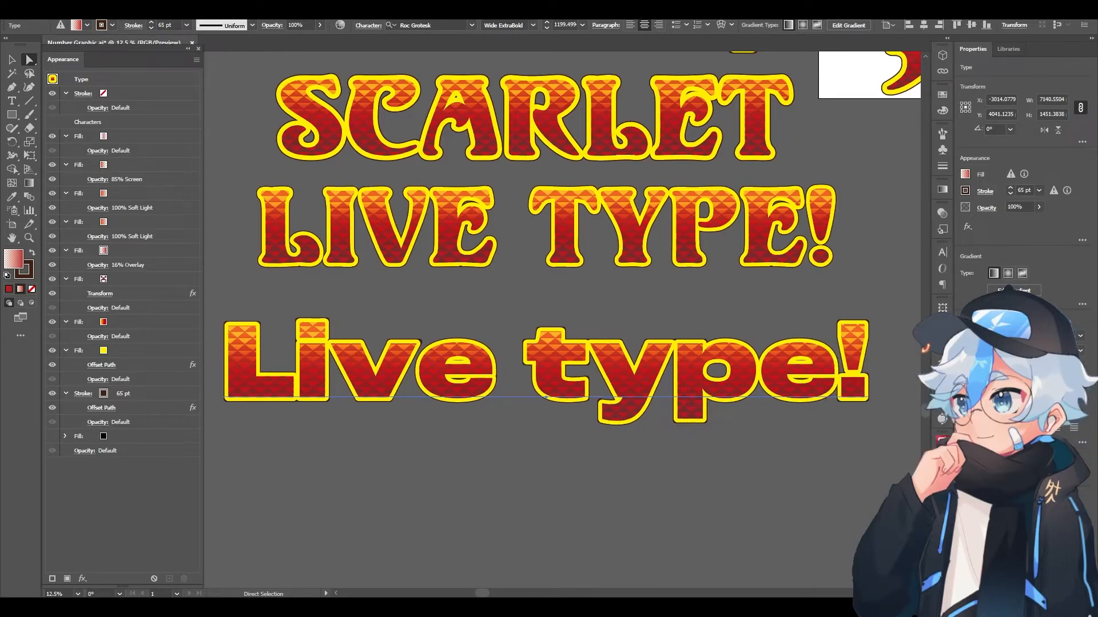
left_click(1080, 349)
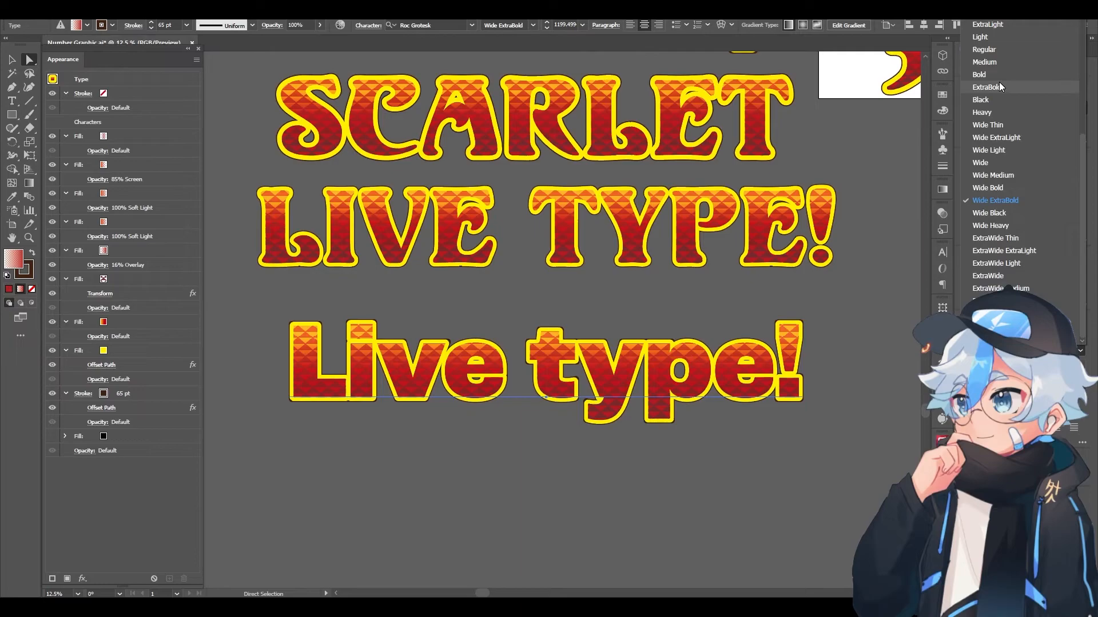
Examine the yellow and dark outlines at the letter corners of the lower Live type! text and compare them with the original lettering.
scroll(423, 353, "up", 3)
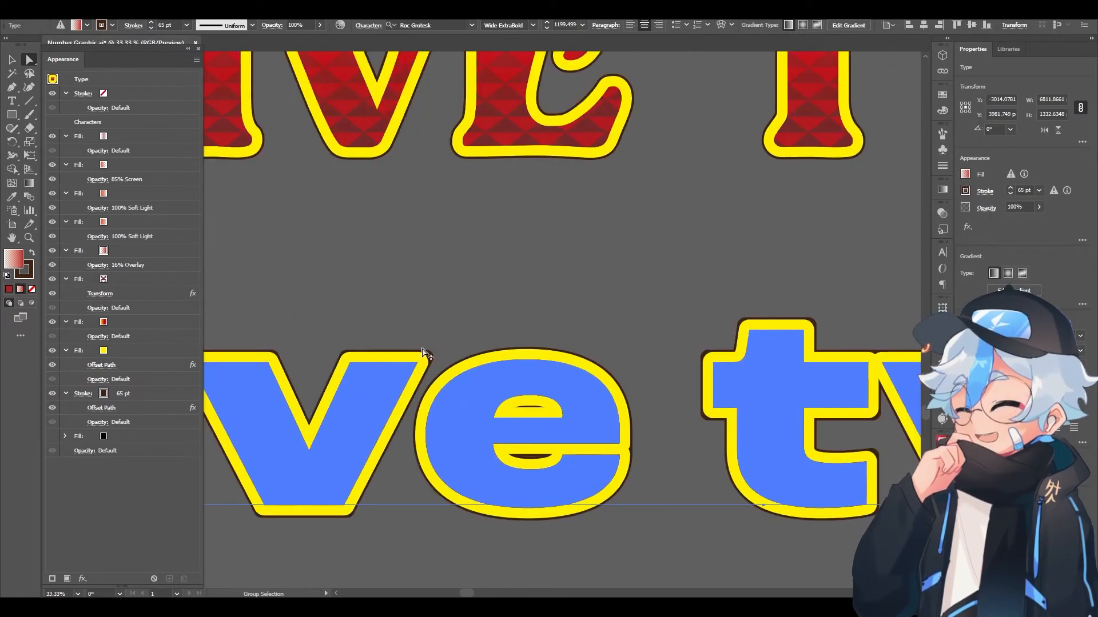
scroll(423, 353, "up", 3)
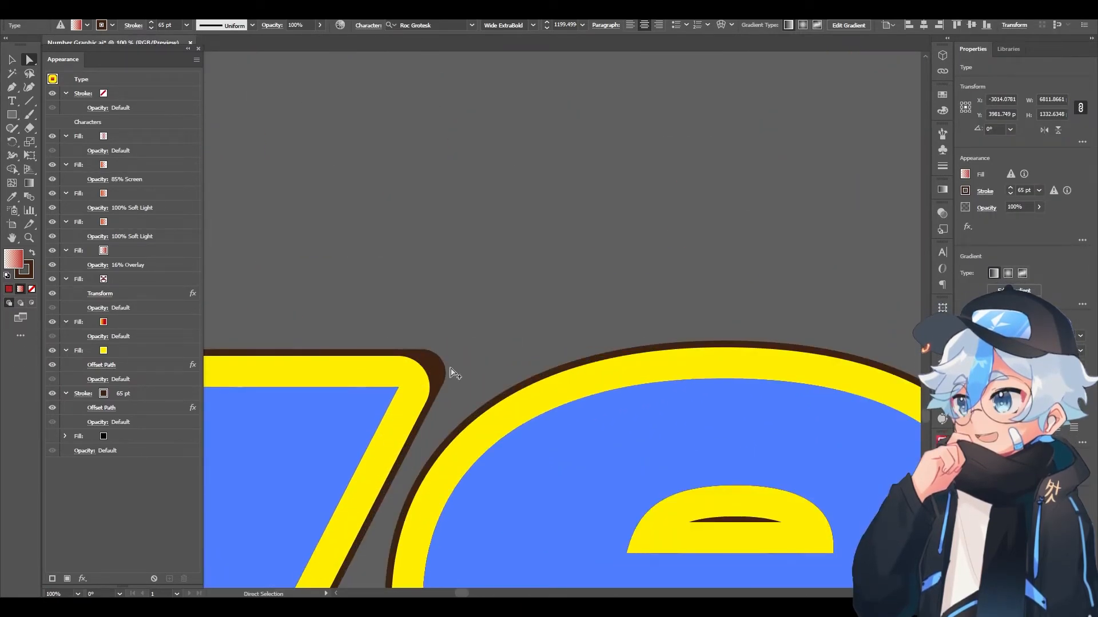
scroll(447, 377, "down", 3)
left_click(516, 485)
scroll(351, 313, "up", 2)
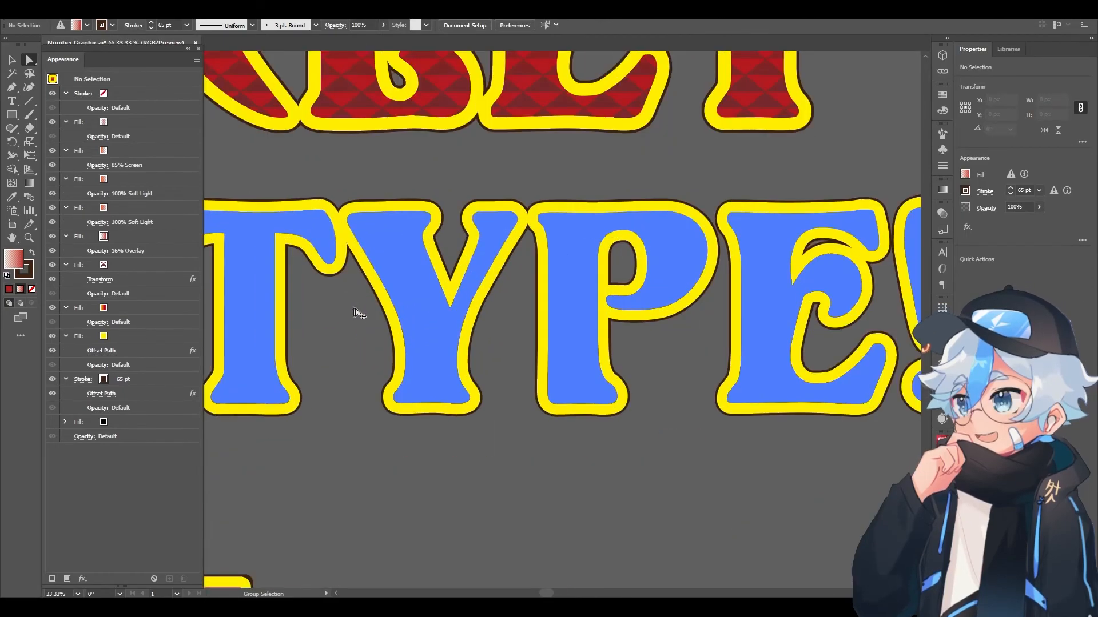
scroll(541, 314, "down", 3)
left_click_drag(788, 325, 972, 260)
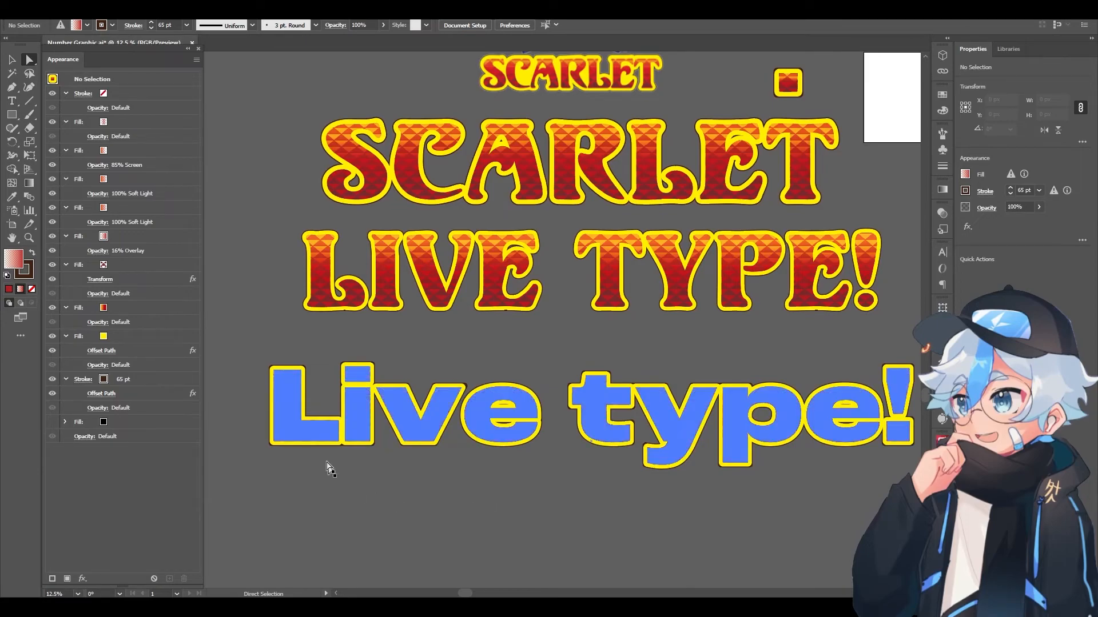
scroll(381, 380, "up", 3)
scroll(469, 482, "down", 3)
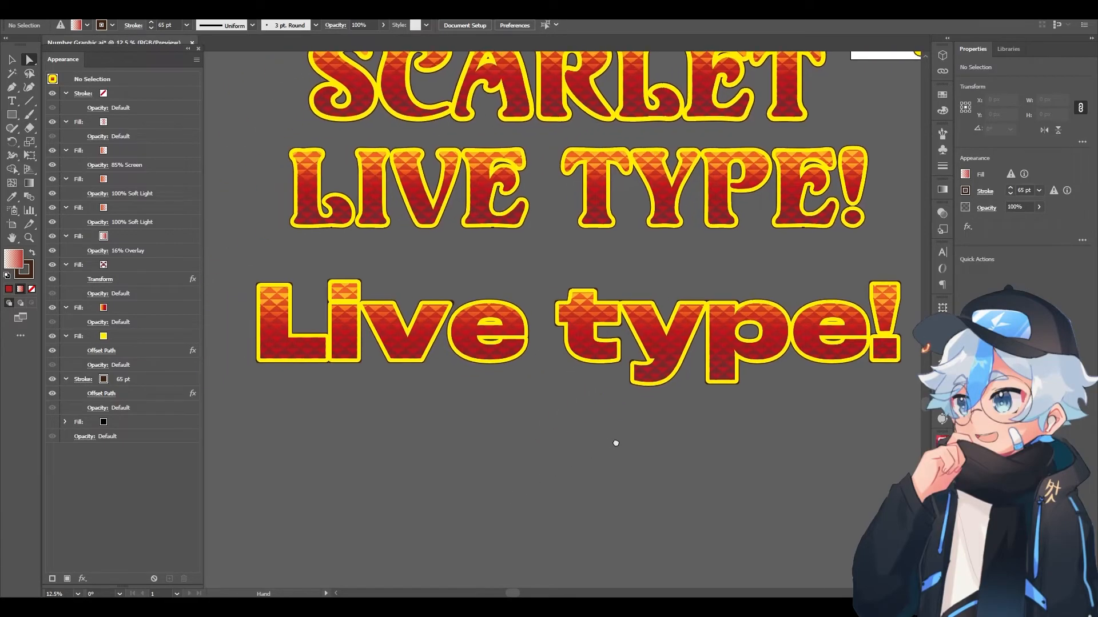
Change the lower Live type! text's font to Acumin Variable Concept Condensed UltraBlack Italic and deselect it.
left_click_drag(615, 443, 617, 475)
left_click(602, 383)
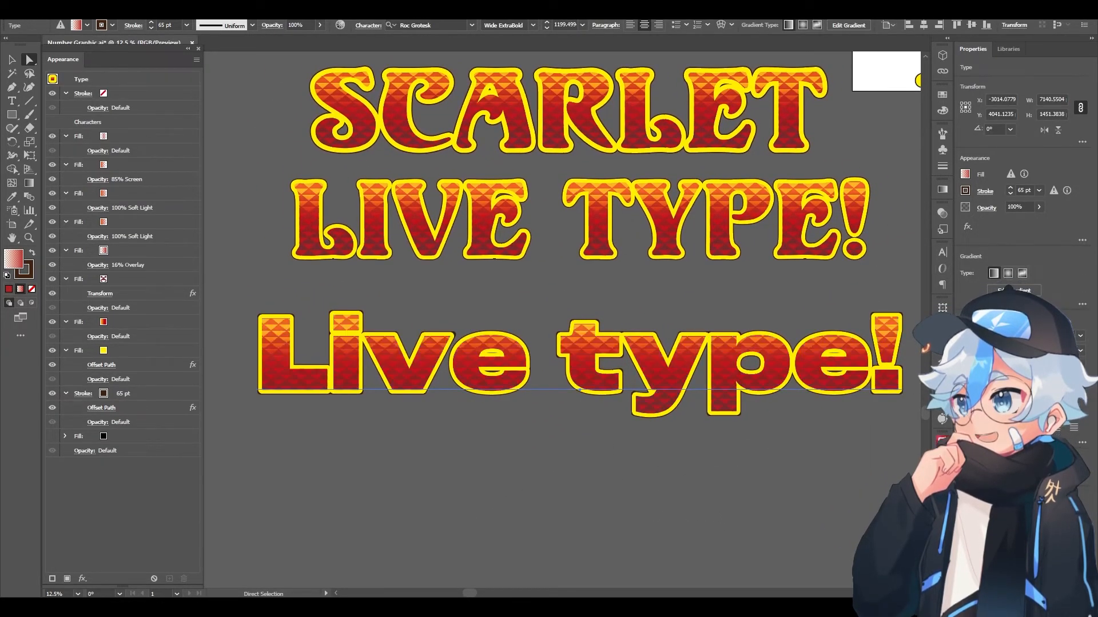
left_click(1079, 335)
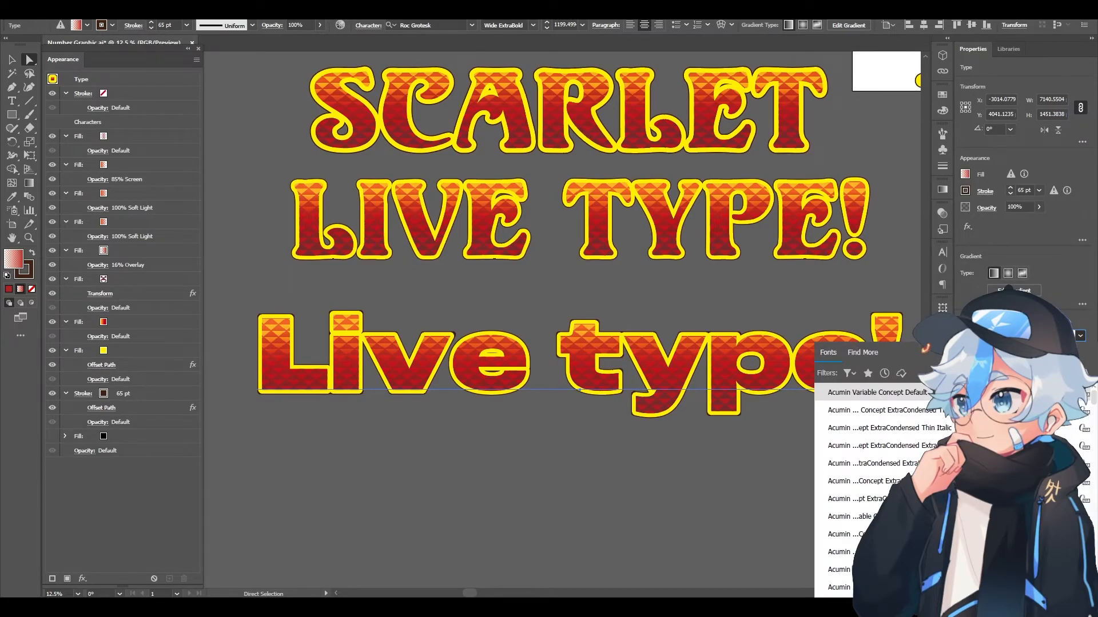
scroll(880, 481, "down", 11)
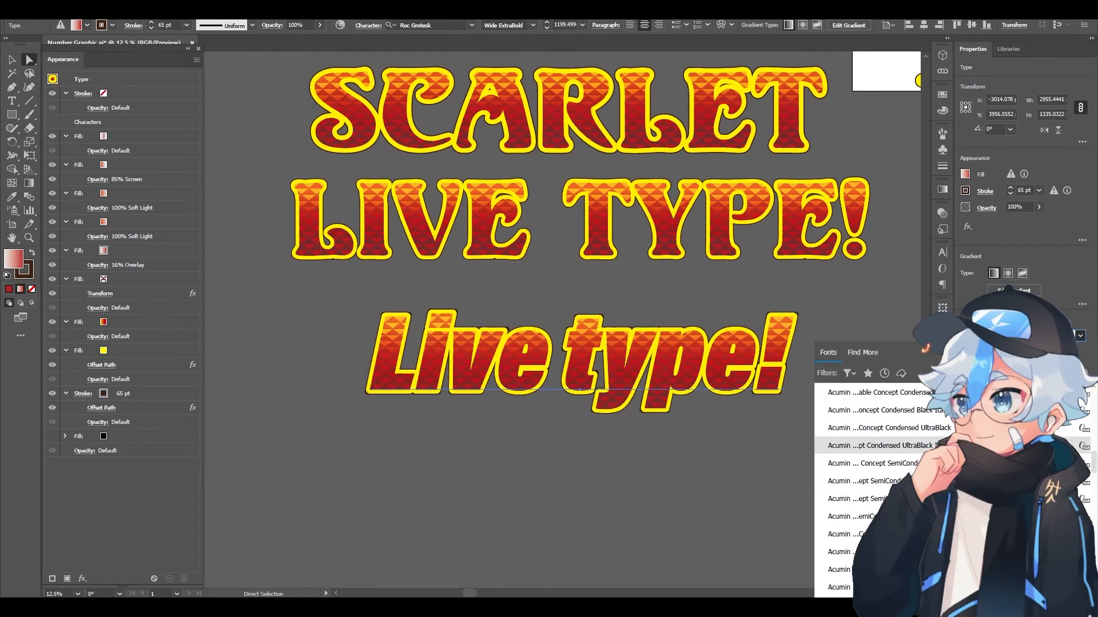
left_click(880, 446)
left_click(761, 508)
left_click_drag(761, 510, 641, 504)
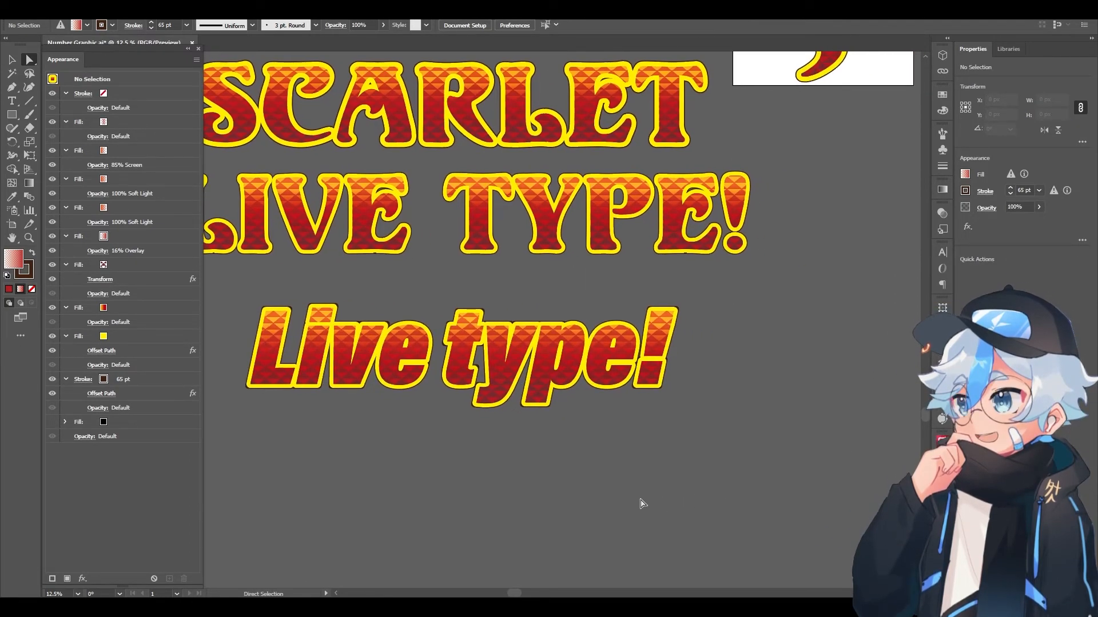
Move the italic Live type! text straight up, closer beneath the LIVE TYPE! lettering.
left_click_drag(772, 286, 701, 460)
left_click_drag(575, 483, 652, 362)
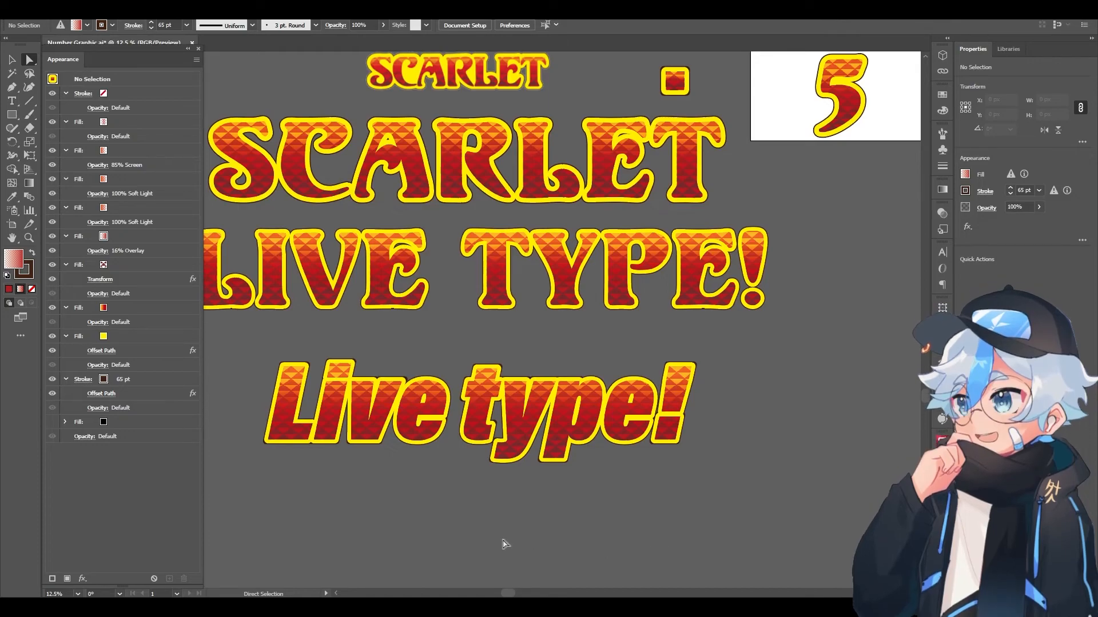
mouse_move(467, 520)
left_mouse_down()
mouse_move(583, 503)
mouse_move(595, 519)
mouse_move(475, 529)
left_mouse_up()
left_click_drag(726, 406, 689, 390)
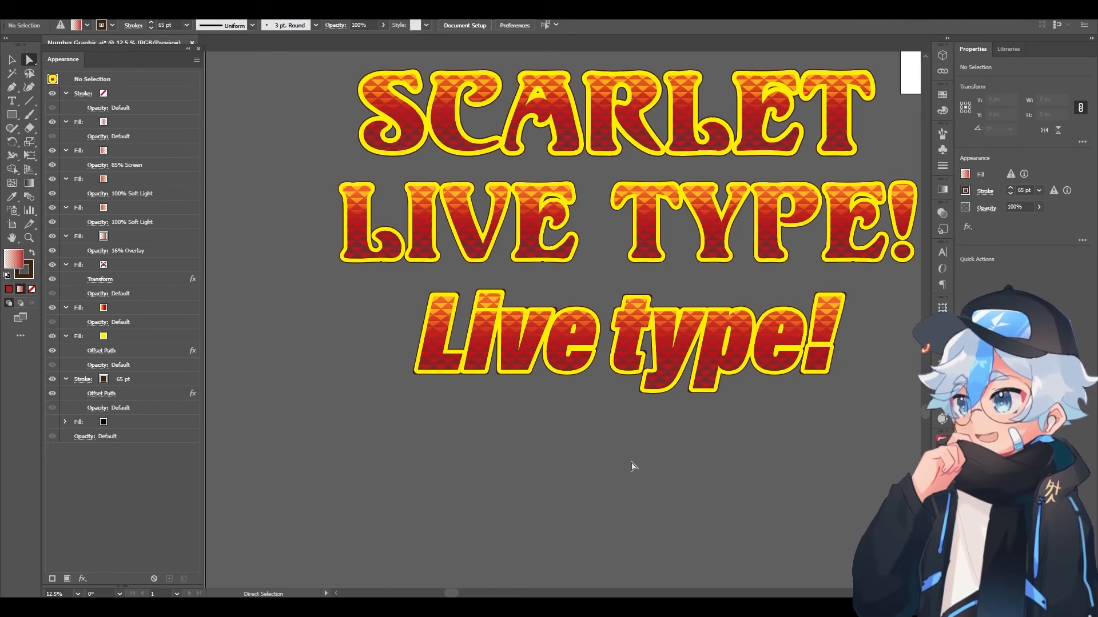
key("space")
left_click_drag(692, 387, 590, 430)
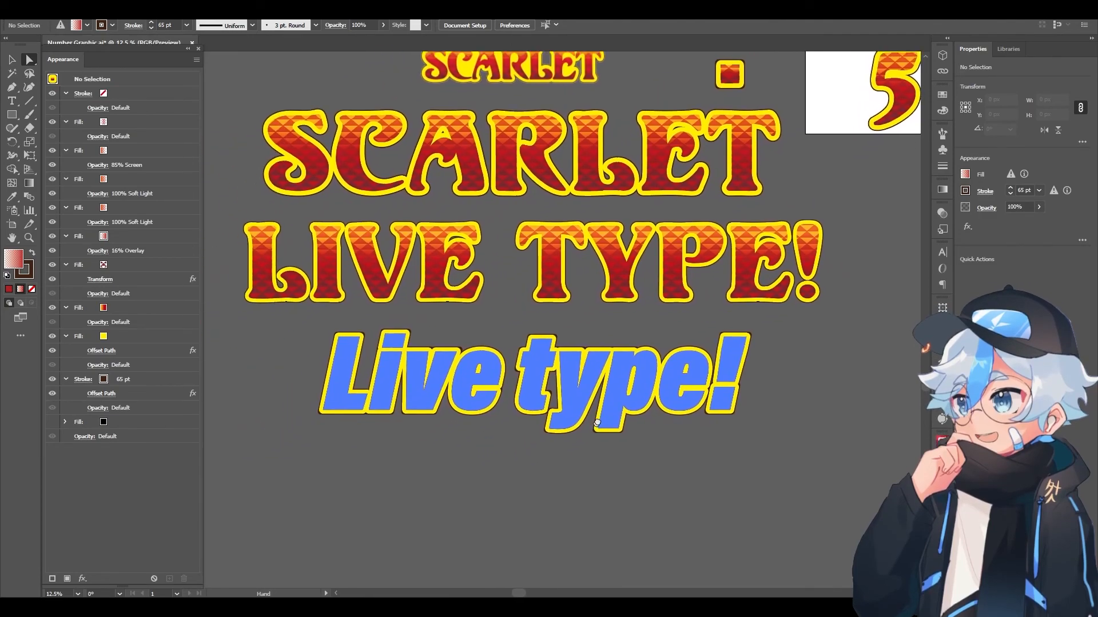
left_click_drag(444, 526, 348, 515)
left_click_drag(455, 428, 518, 460)
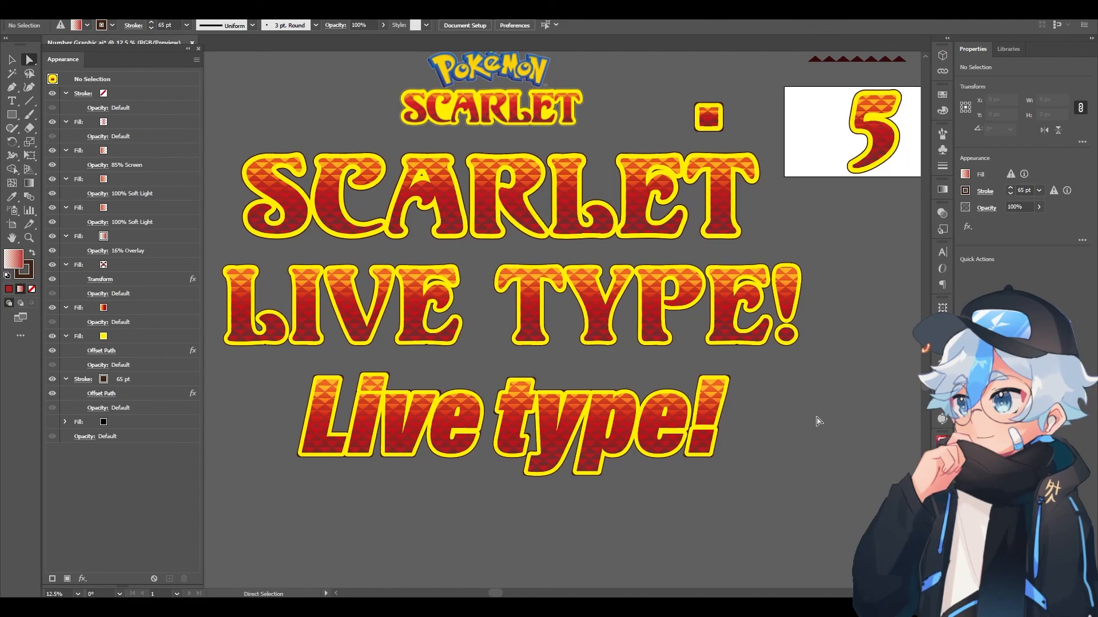
left_click_drag(687, 342, 725, 379)
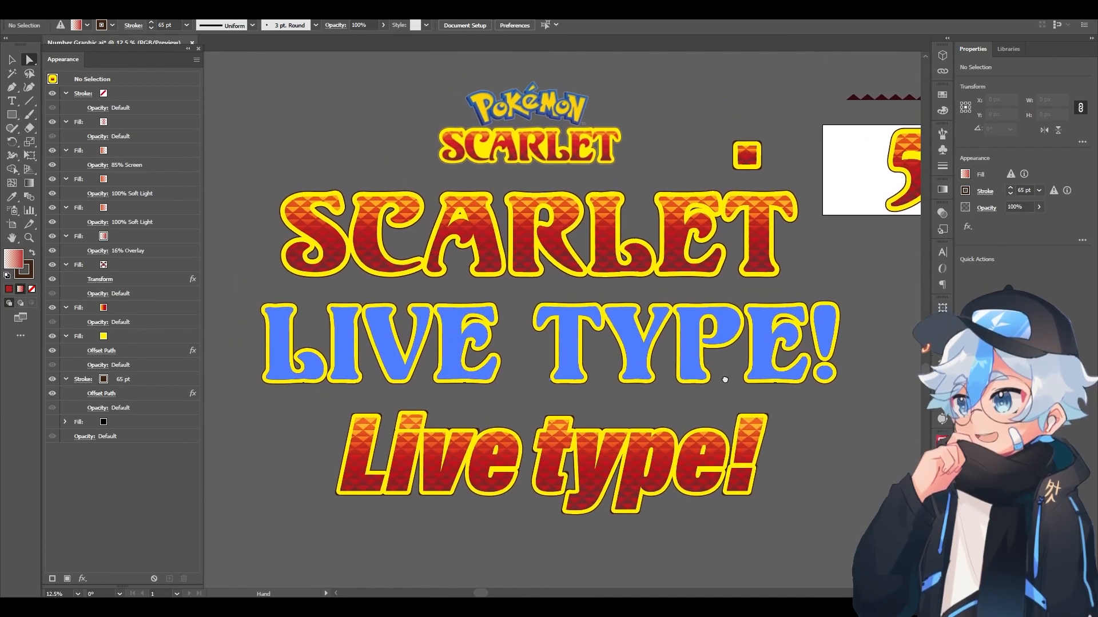